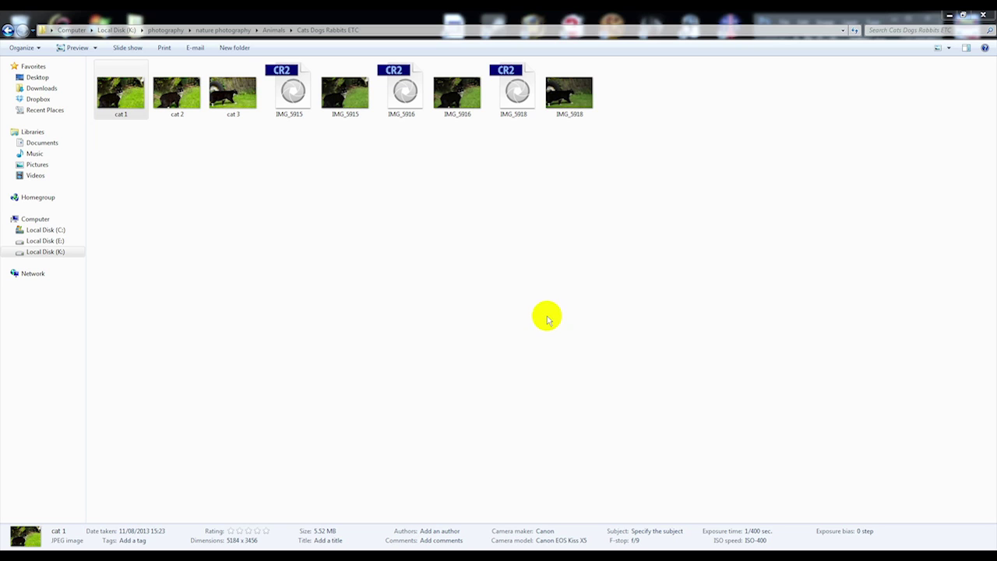
Open the raw photo IMG_5916.CR2 from the Cats Dogs Rabbits ETC folder in Camera Raw.
{"action": "left_click", "coordinate": [291, 91]}
{"action": "left_click", "coordinate": [400, 92]}
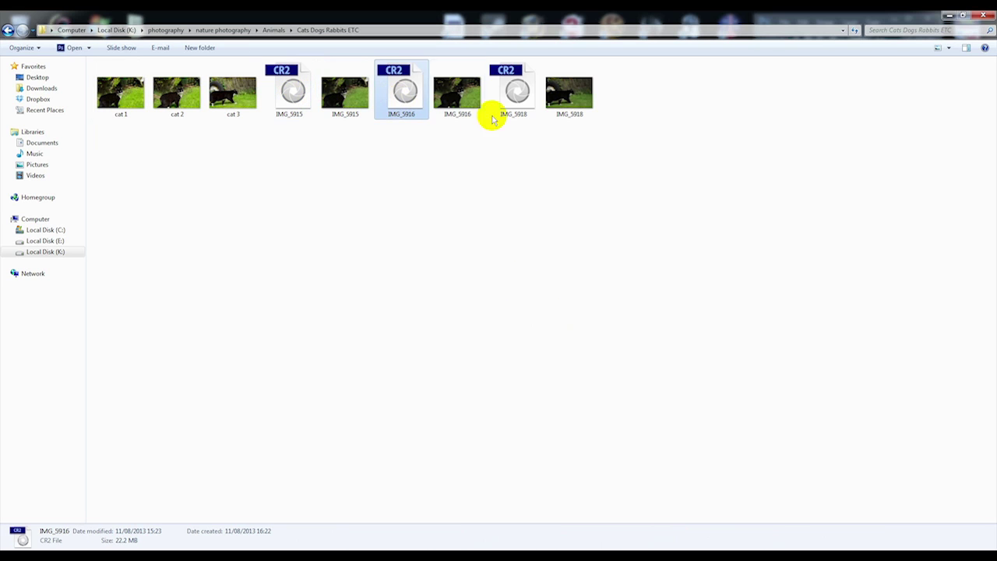
{"action": "left_click", "coordinate": [503, 105]}
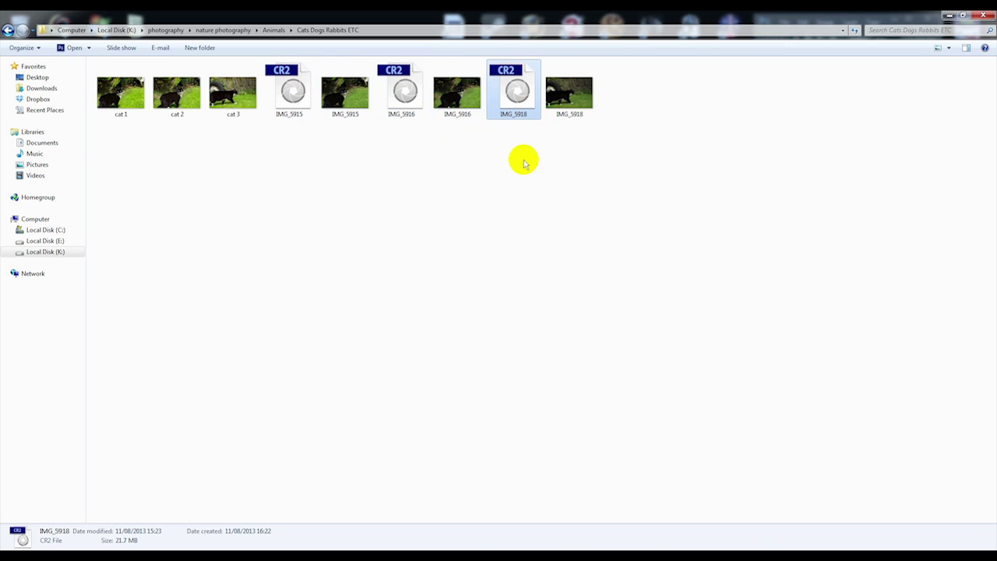
{"action": "left_click", "coordinate": [345, 95]}
{"action": "left_click", "coordinate": [457, 93]}
{"action": "left_click", "coordinate": [563, 109]}
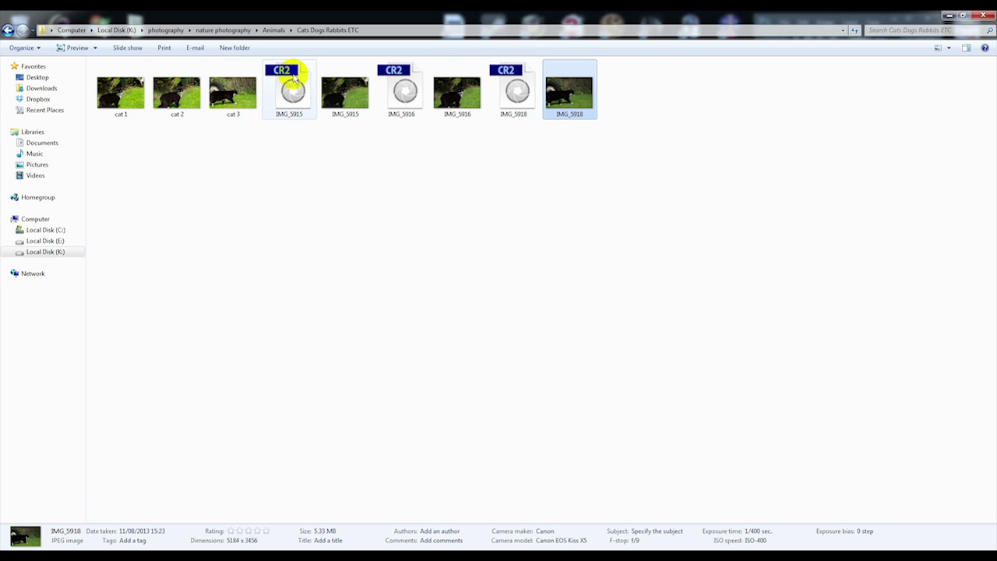
{"action": "double_click", "coordinate": [397, 91]}
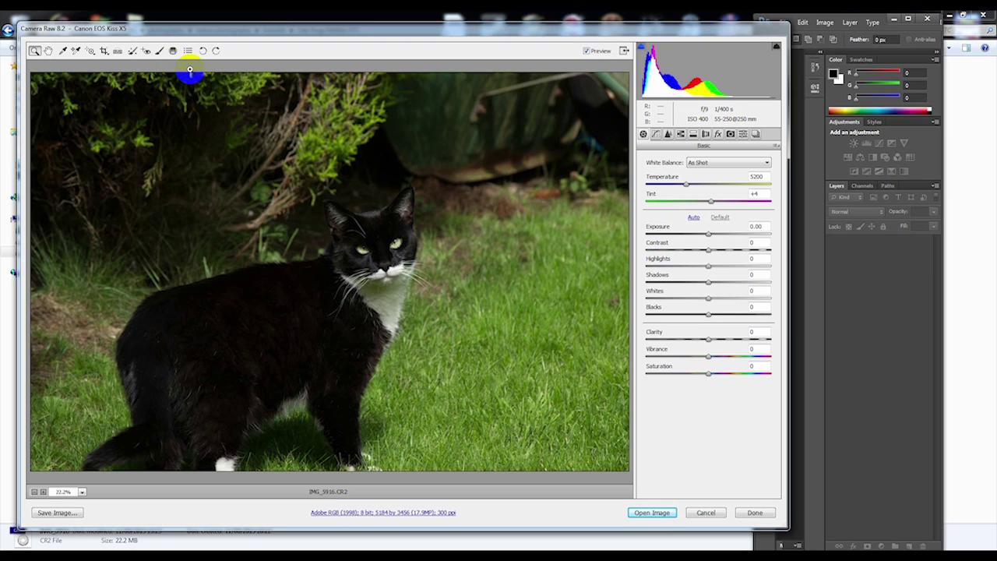
{"action": "left_click", "coordinate": [347, 157]}
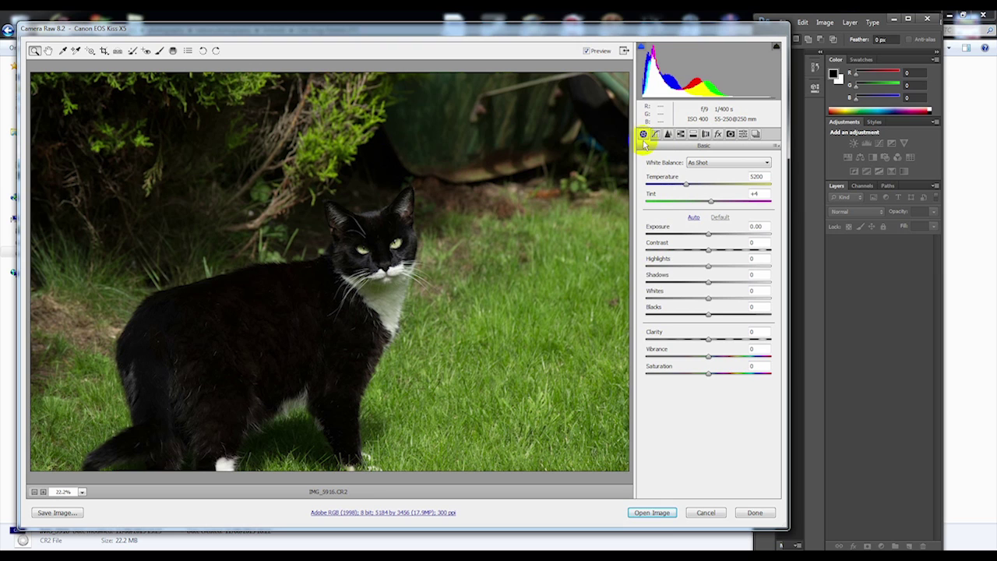
Enable lens profile corrections for the cat photo, keeping Canon as the lens make.
{"action": "left_click", "coordinate": [705, 135]}
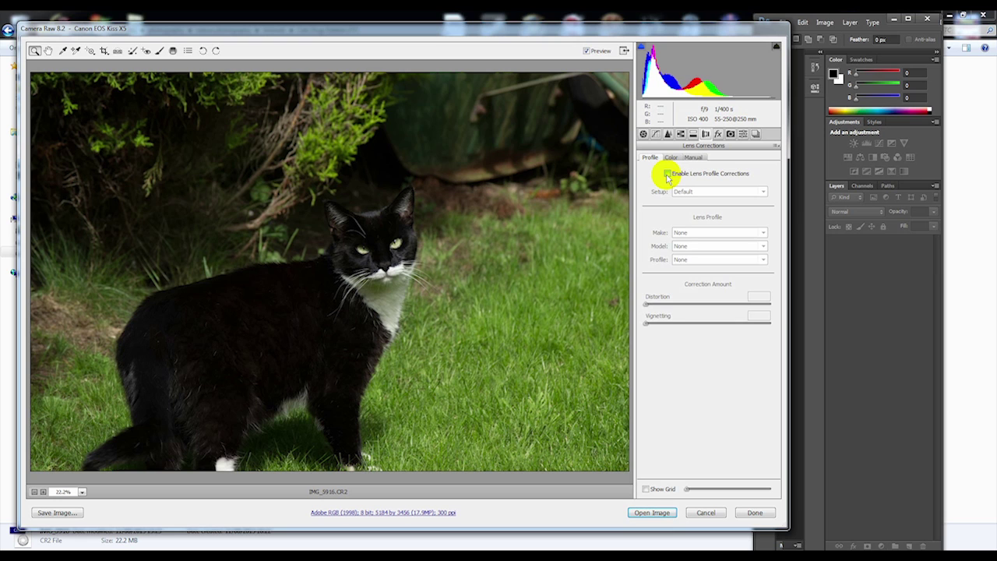
{"action": "left_click", "coordinate": [667, 175]}
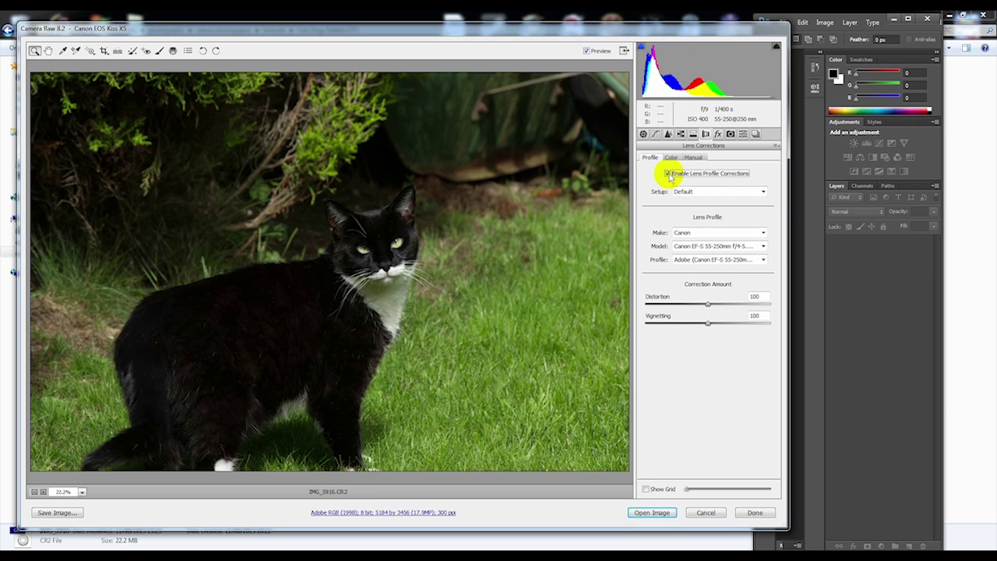
{"action": "left_click", "coordinate": [760, 232]}
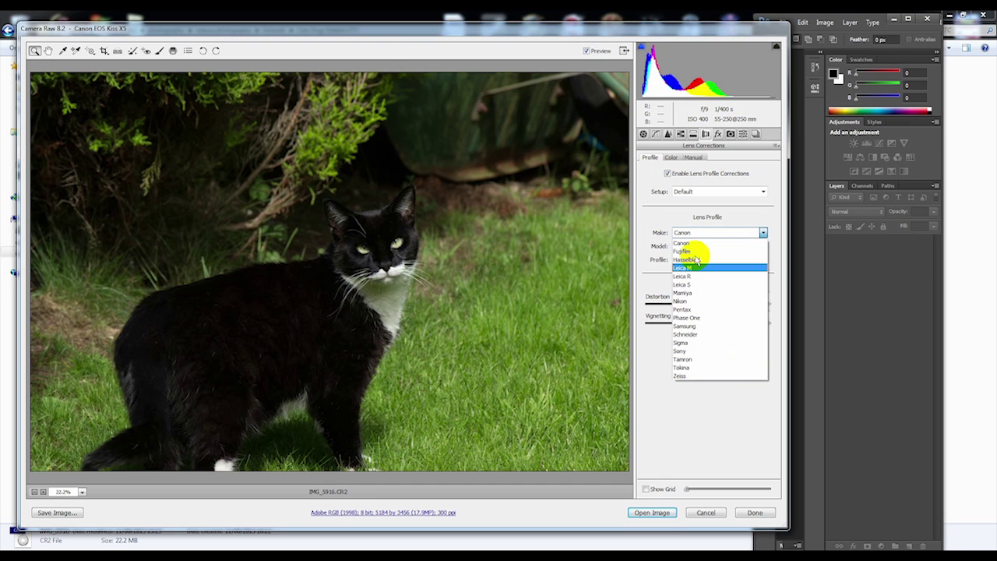
{"action": "left_click", "coordinate": [666, 333]}
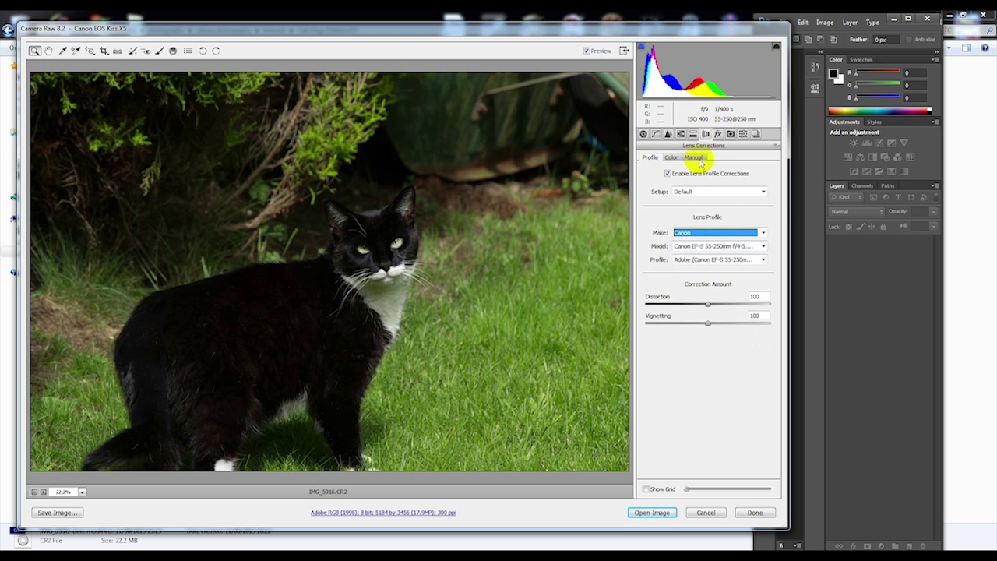
Compare the photo with and without the lens profile corrections, leaving them enabled.
{"action": "left_click", "coordinate": [667, 174]}
{"action": "left_click", "coordinate": [667, 174]}
{"action": "left_click", "coordinate": [667, 174]}
{"action": "left_click", "coordinate": [667, 173]}
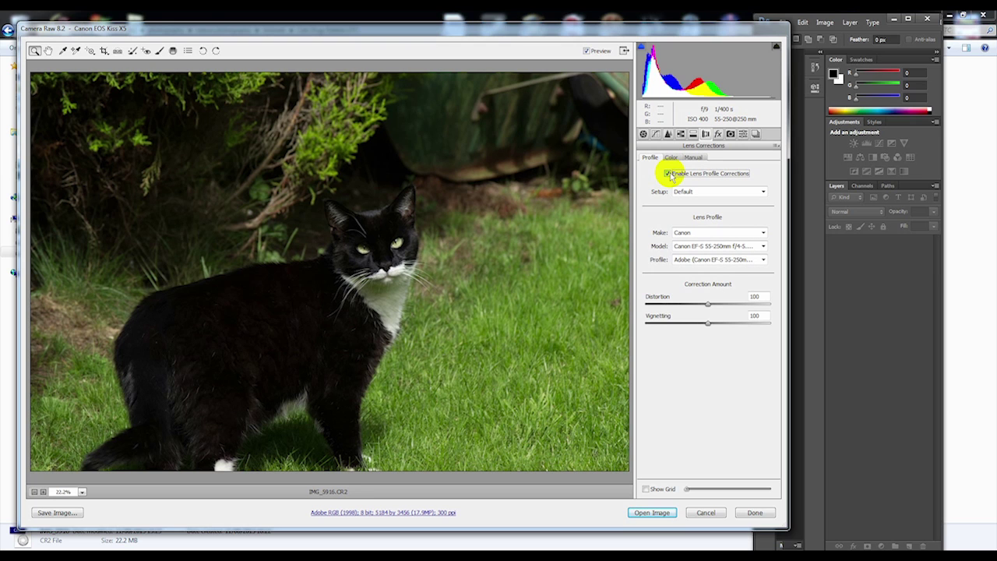
{"action": "left_click", "coordinate": [668, 174]}
{"action": "left_click", "coordinate": [667, 174]}
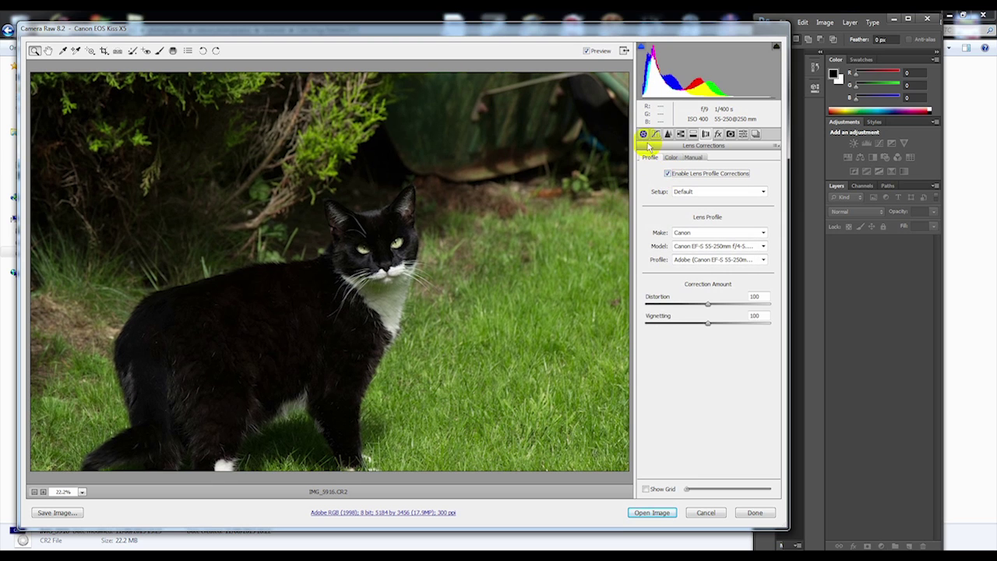
Try the automatic tone adjustment in the Basic settings and restore the default values.
{"action": "left_click", "coordinate": [643, 134]}
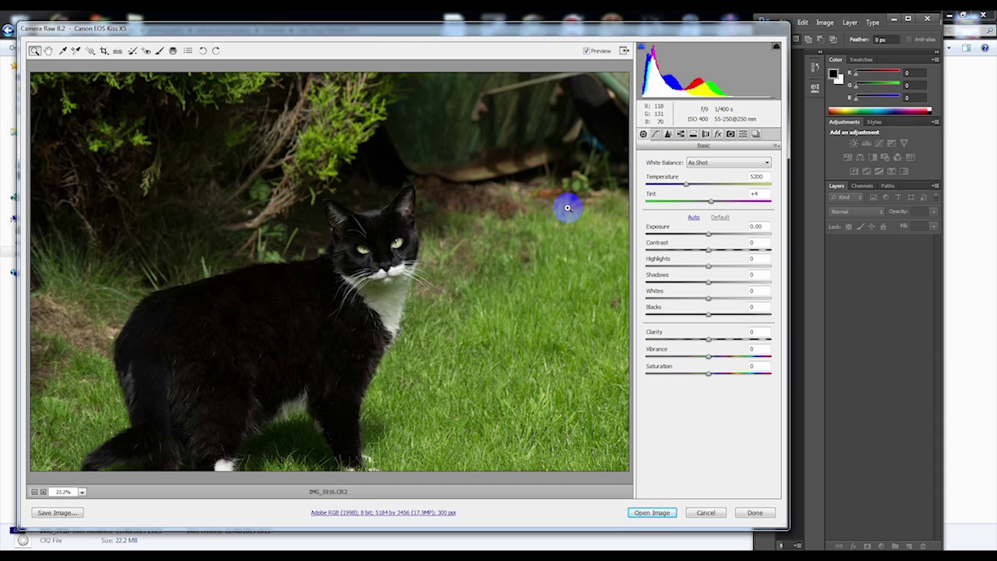
{"action": "left_click", "coordinate": [694, 218]}
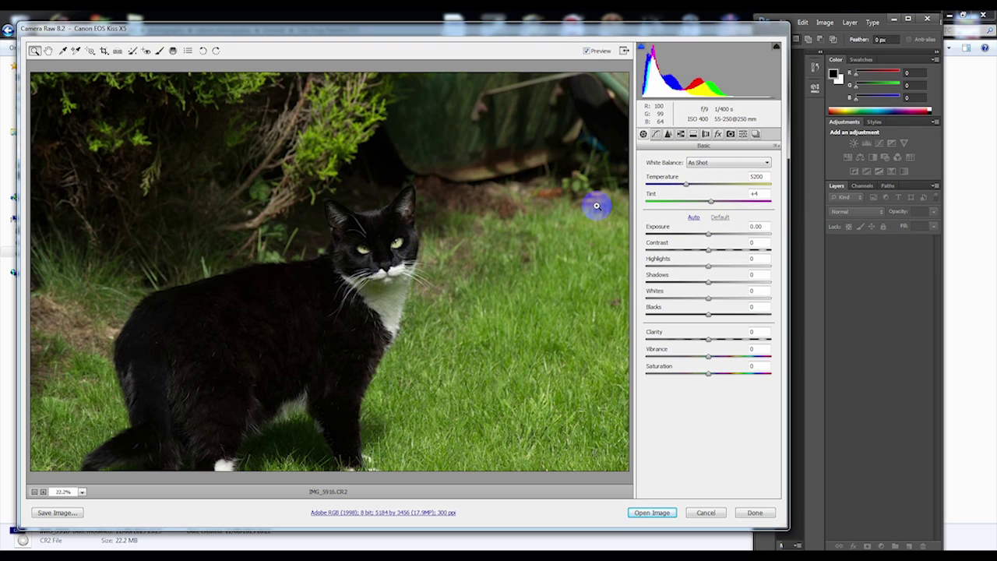
{"action": "left_click", "coordinate": [693, 218]}
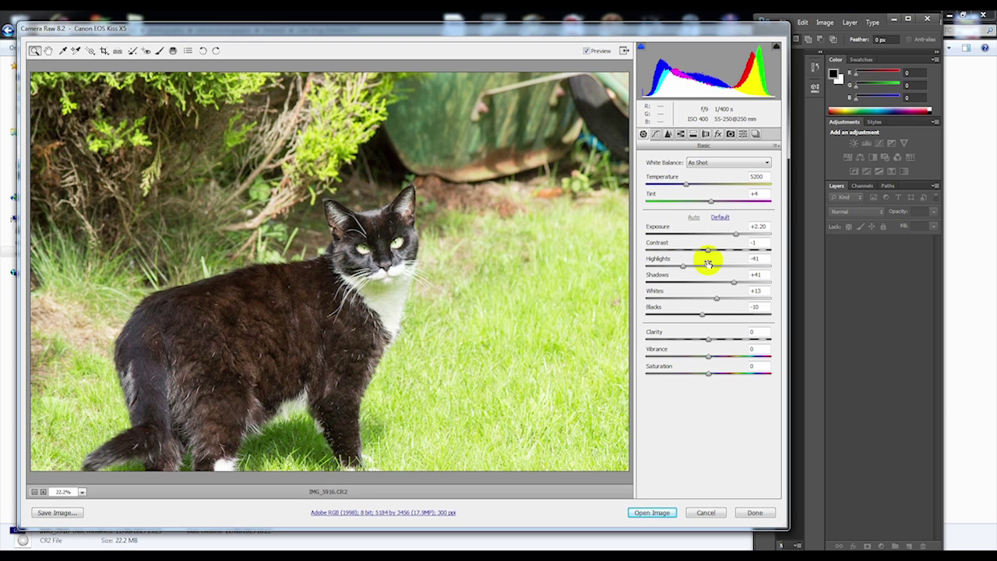
{"action": "left_click", "coordinate": [719, 220]}
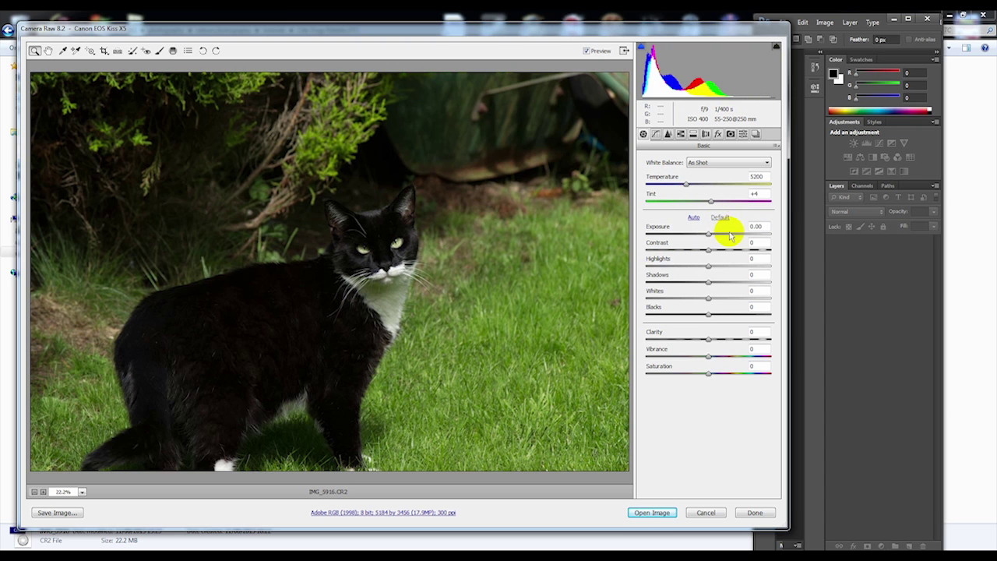
Set the photo's Contrast to -52 and Exposure to +0.65.
{"action": "left_click_drag", "start_coordinate": [707, 246], "coordinate": [685, 245]}
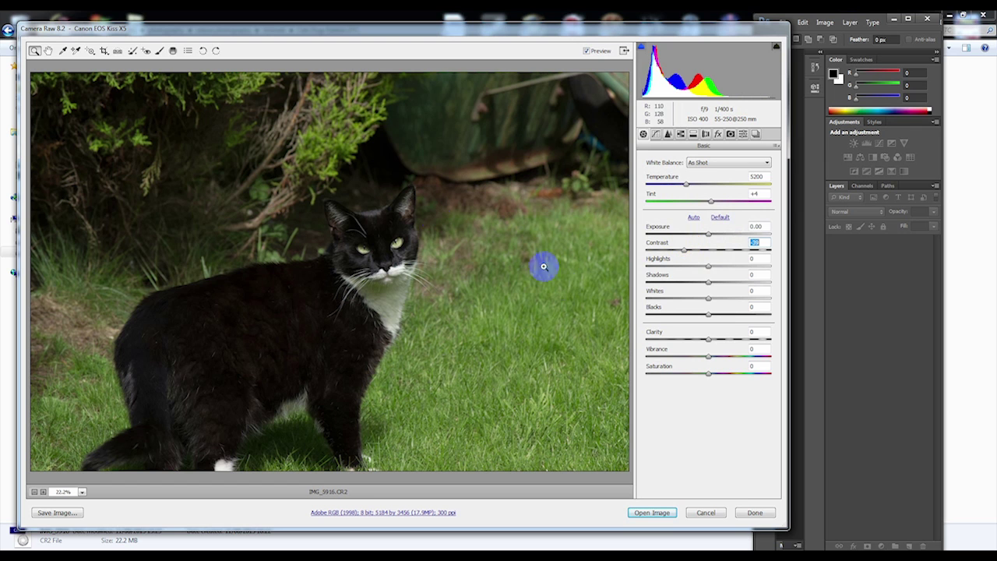
{"action": "mouse_move", "coordinate": [683, 249]}
{"action": "left_mouse_down"}
{"action": "mouse_move", "coordinate": [658, 246]}
{"action": "mouse_move", "coordinate": [675, 244]}
{"action": "left_mouse_up"}
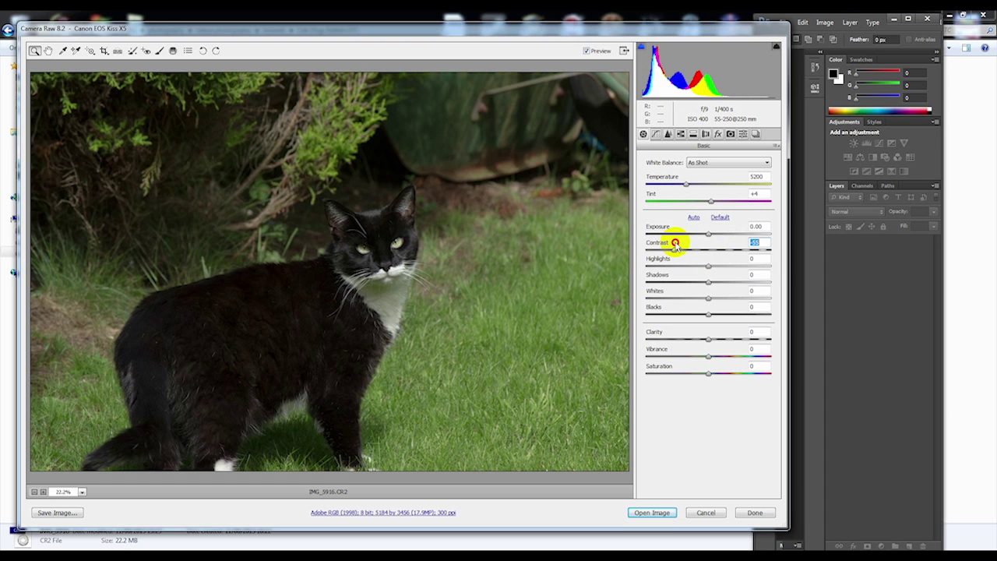
{"action": "left_click_drag", "start_coordinate": [675, 243], "coordinate": [678, 245]}
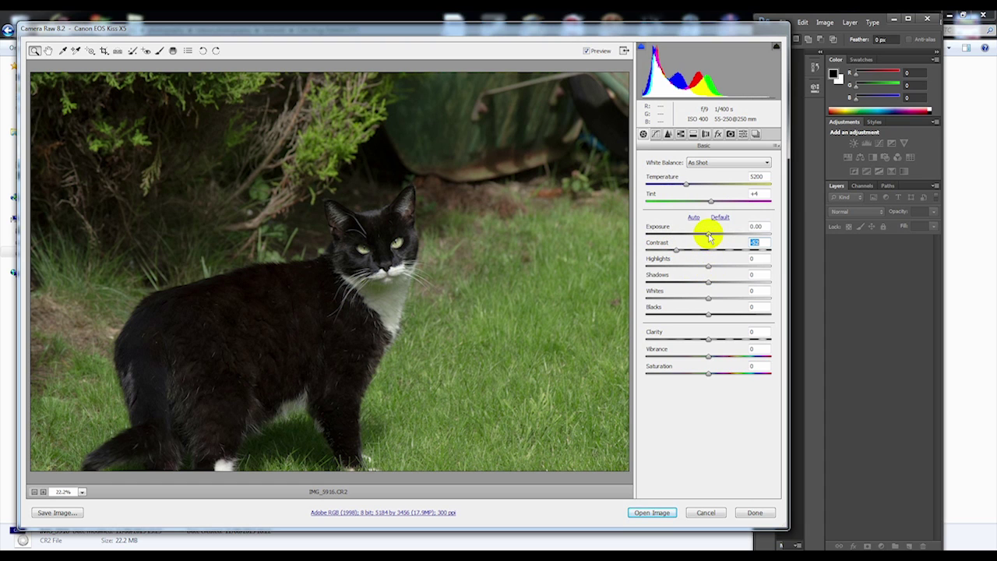
{"action": "left_click_drag", "start_coordinate": [708, 235], "coordinate": [717, 235]}
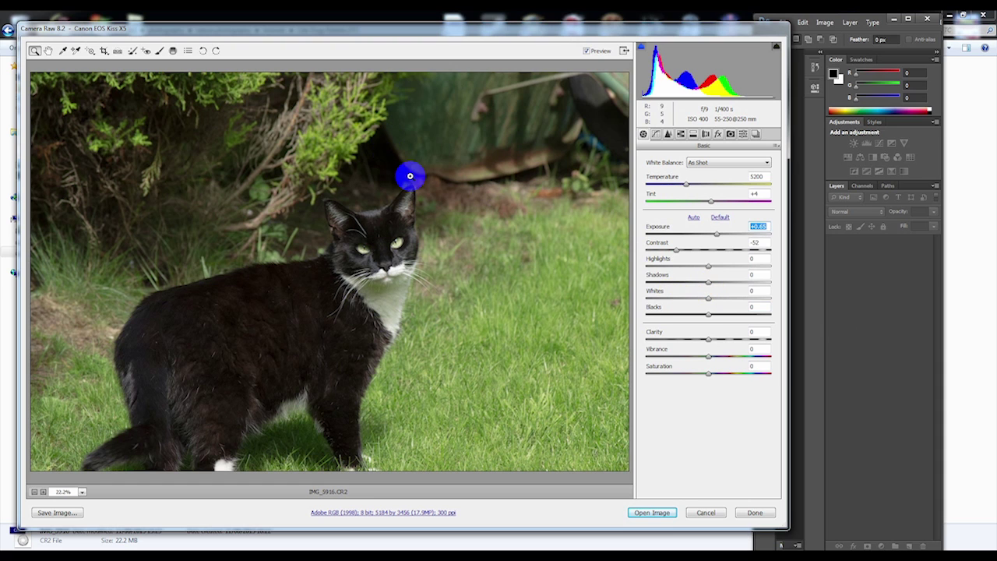
Fine-tune the tonal range with Highlights at -32, Shadows at +5, Whites at -8 and Blacks at +8.
{"action": "mouse_move", "coordinate": [705, 266]}
{"action": "left_mouse_down"}
{"action": "mouse_move", "coordinate": [684, 263]}
{"action": "mouse_move", "coordinate": [721, 265]}
{"action": "mouse_move", "coordinate": [690, 263]}
{"action": "left_mouse_up"}
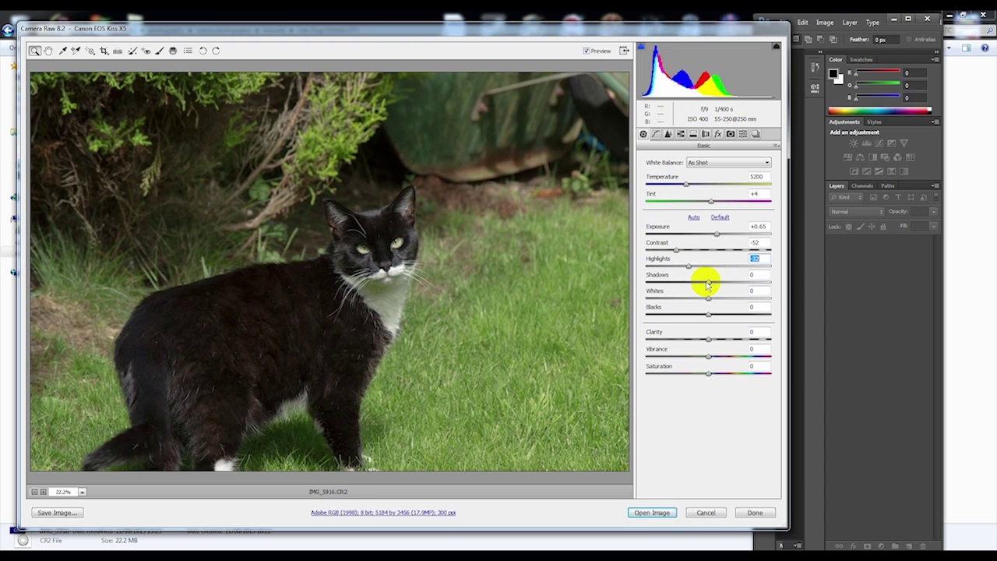
{"action": "mouse_move", "coordinate": [708, 285]}
{"action": "left_mouse_down"}
{"action": "mouse_move", "coordinate": [730, 276]}
{"action": "mouse_move", "coordinate": [650, 273]}
{"action": "mouse_move", "coordinate": [768, 284]}
{"action": "mouse_move", "coordinate": [752, 272]}
{"action": "mouse_move", "coordinate": [711, 276]}
{"action": "left_mouse_up"}
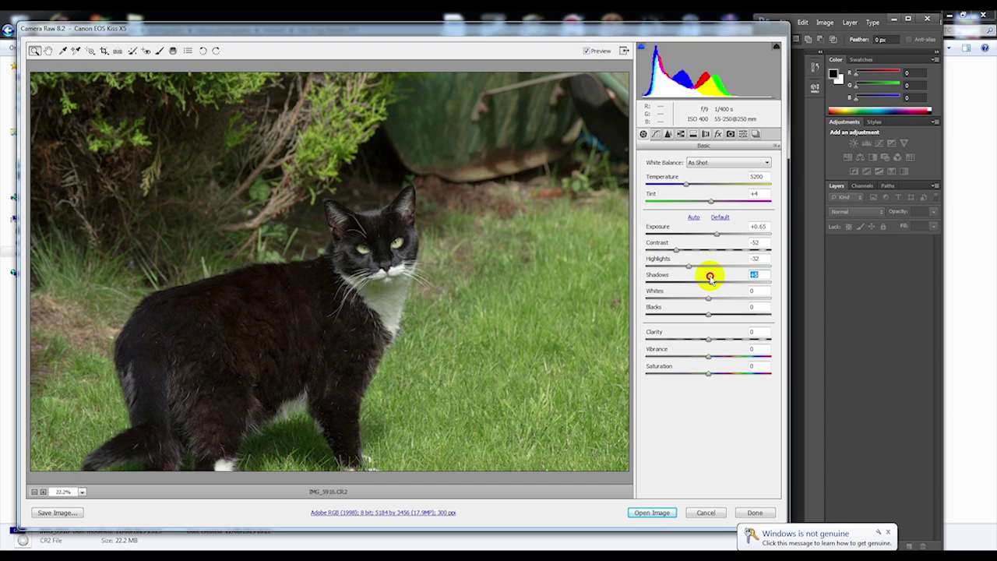
{"action": "mouse_move", "coordinate": [709, 300]}
{"action": "left_mouse_down"}
{"action": "mouse_move", "coordinate": [661, 291]}
{"action": "mouse_move", "coordinate": [750, 289]}
{"action": "mouse_move", "coordinate": [686, 296]}
{"action": "mouse_move", "coordinate": [703, 298]}
{"action": "mouse_move", "coordinate": [756, 289]}
{"action": "mouse_move", "coordinate": [728, 296]}
{"action": "mouse_move", "coordinate": [786, 302]}
{"action": "mouse_move", "coordinate": [712, 294]}
{"action": "mouse_move", "coordinate": [659, 303]}
{"action": "mouse_move", "coordinate": [708, 297]}
{"action": "mouse_move", "coordinate": [685, 310]}
{"action": "mouse_move", "coordinate": [712, 301]}
{"action": "mouse_move", "coordinate": [703, 308]}
{"action": "left_mouse_up"}
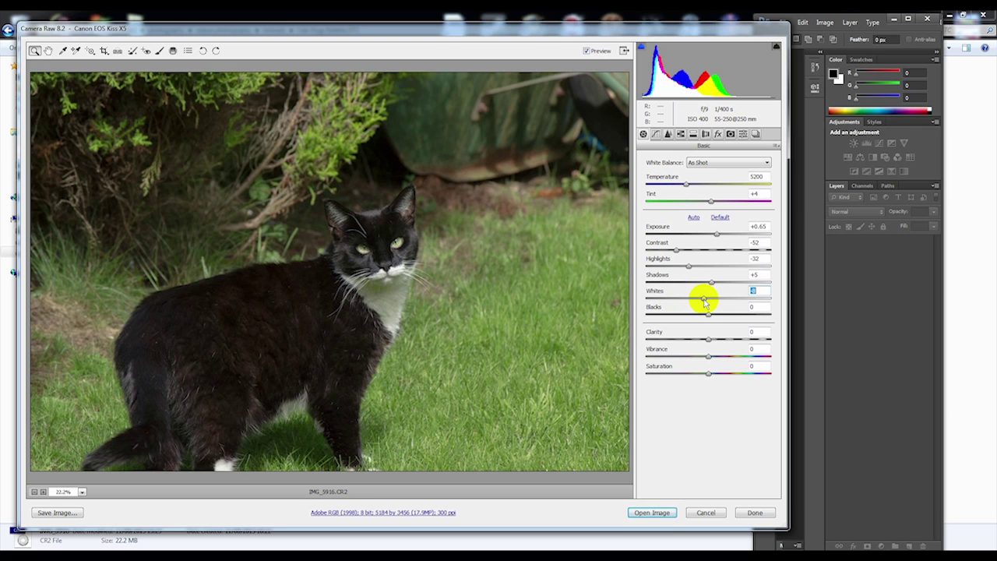
{"action": "mouse_move", "coordinate": [705, 314]}
{"action": "left_mouse_down"}
{"action": "mouse_move", "coordinate": [687, 314]}
{"action": "mouse_move", "coordinate": [708, 310]}
{"action": "left_mouse_up"}
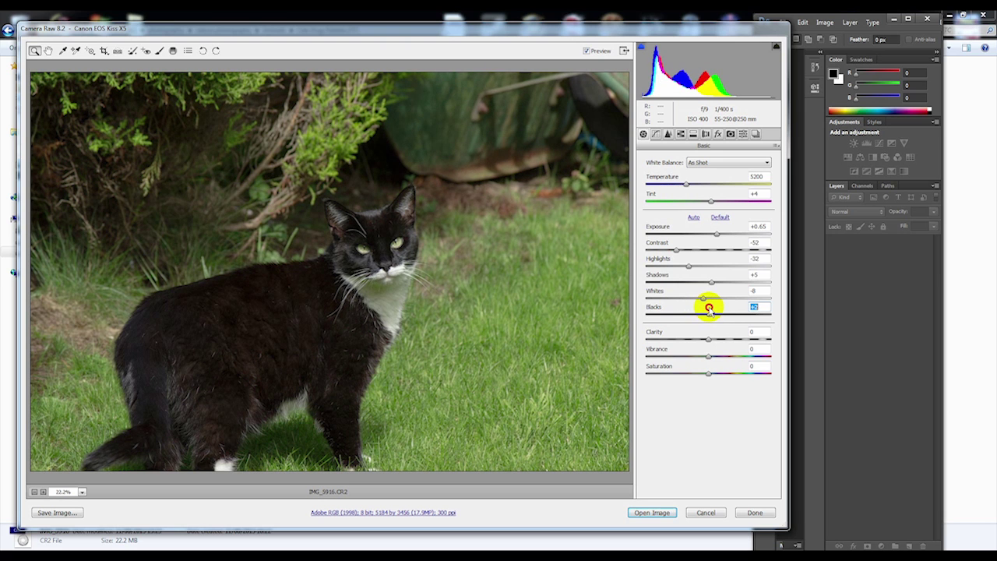
{"action": "left_click_drag", "start_coordinate": [709, 308], "coordinate": [709, 310]}
{"action": "left_click_drag", "start_coordinate": [707, 312], "coordinate": [714, 313]}
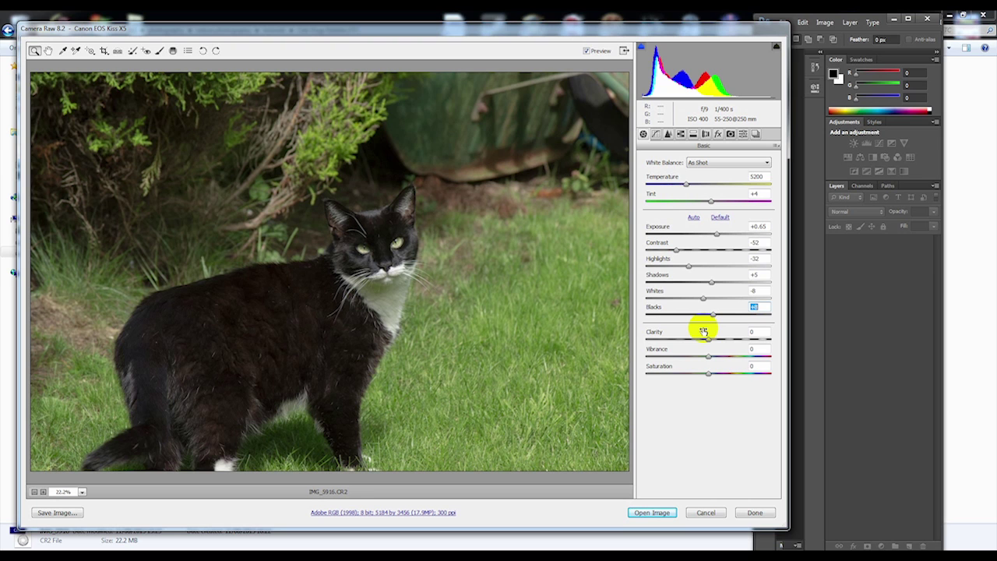
Set Clarity to +23, with Vibrance and Saturation both at 0.
{"action": "left_click", "coordinate": [708, 341]}
{"action": "mouse_move", "coordinate": [709, 340]}
{"action": "left_mouse_down"}
{"action": "mouse_move", "coordinate": [721, 334]}
{"action": "mouse_move", "coordinate": [703, 338]}
{"action": "mouse_move", "coordinate": [727, 337]}
{"action": "mouse_move", "coordinate": [724, 346]}
{"action": "left_mouse_up"}
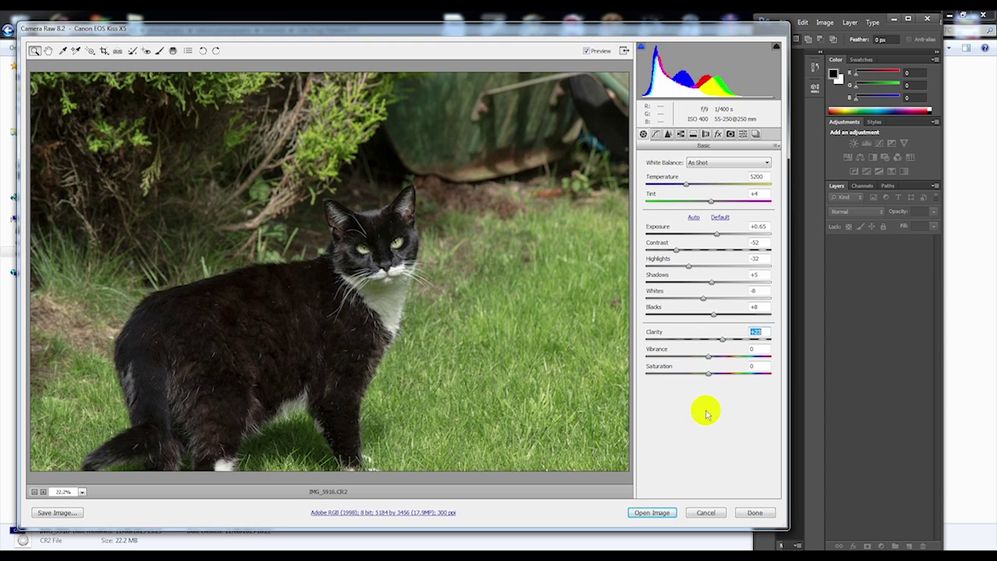
{"action": "mouse_move", "coordinate": [706, 356]}
{"action": "left_mouse_down"}
{"action": "mouse_move", "coordinate": [677, 354]}
{"action": "mouse_move", "coordinate": [709, 356]}
{"action": "left_mouse_up"}
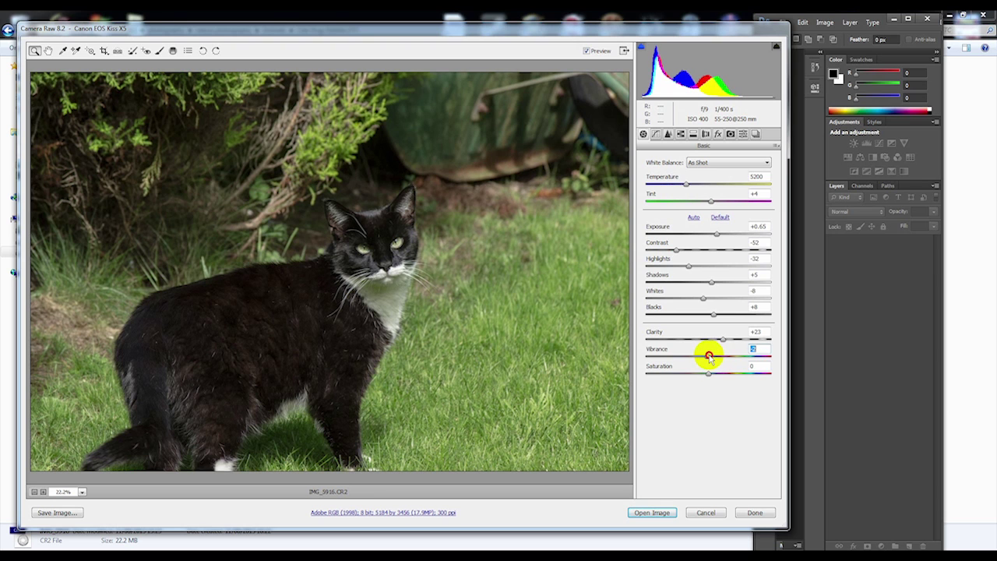
{"action": "type", "text": "0"}
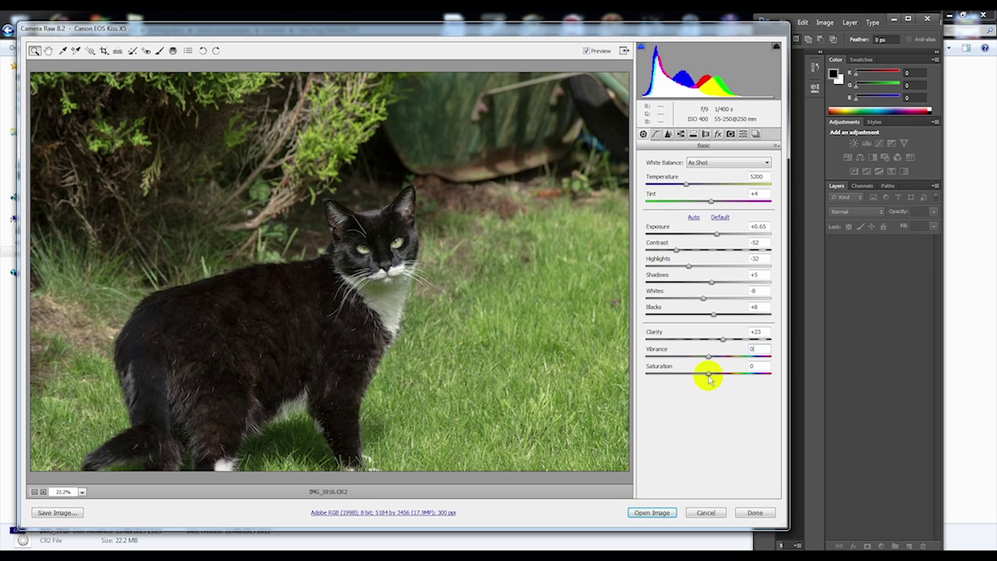
{"action": "mouse_move", "coordinate": [708, 376]}
{"action": "left_mouse_down"}
{"action": "mouse_move", "coordinate": [692, 374]}
{"action": "mouse_move", "coordinate": [710, 376]}
{"action": "left_mouse_up"}
{"action": "type", "text": "0"}
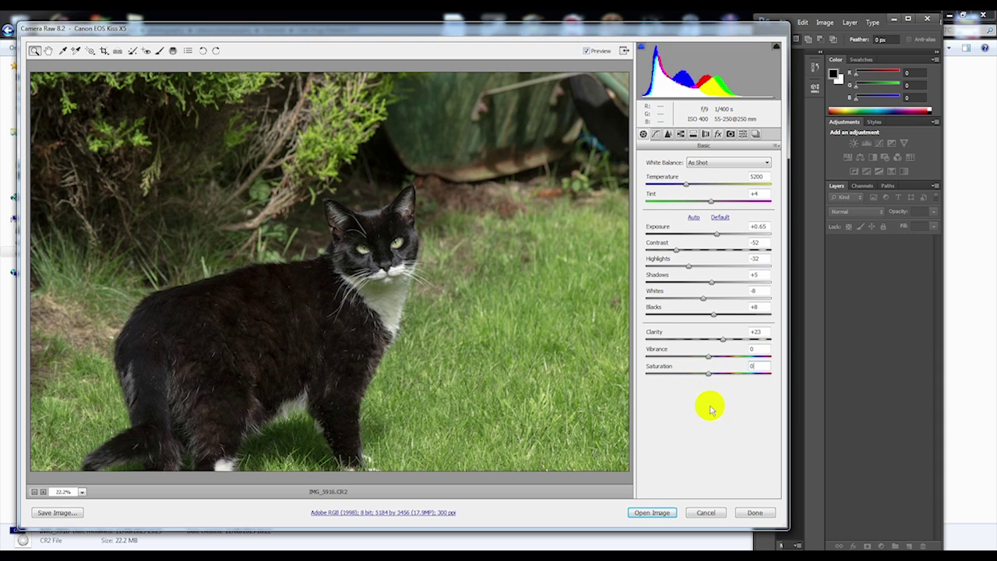
Compare the photo's edited tones with the default tone values, returning to the edited settings.
{"action": "left_click", "coordinate": [720, 218]}
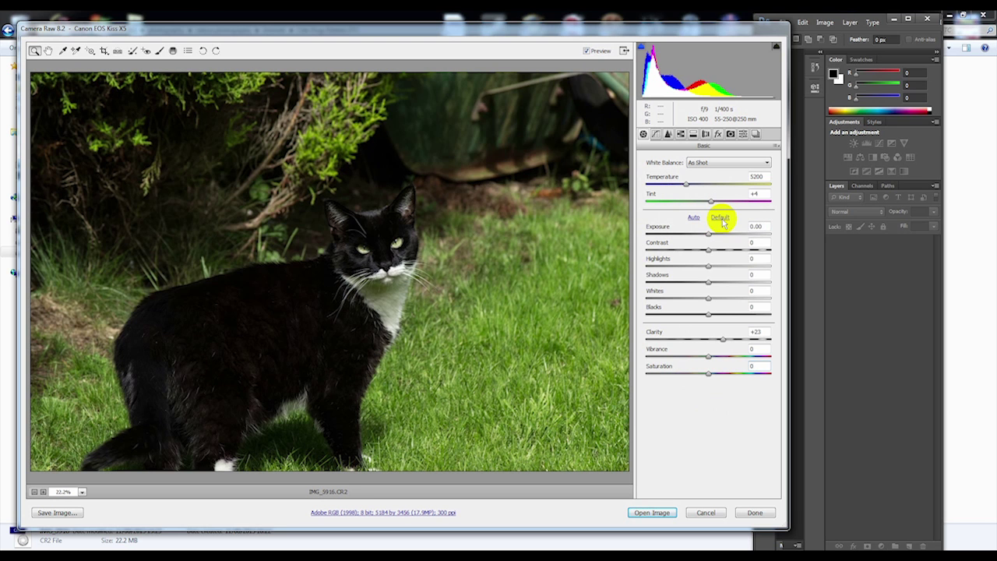
{"action": "key", "text": "ctrl+z"}
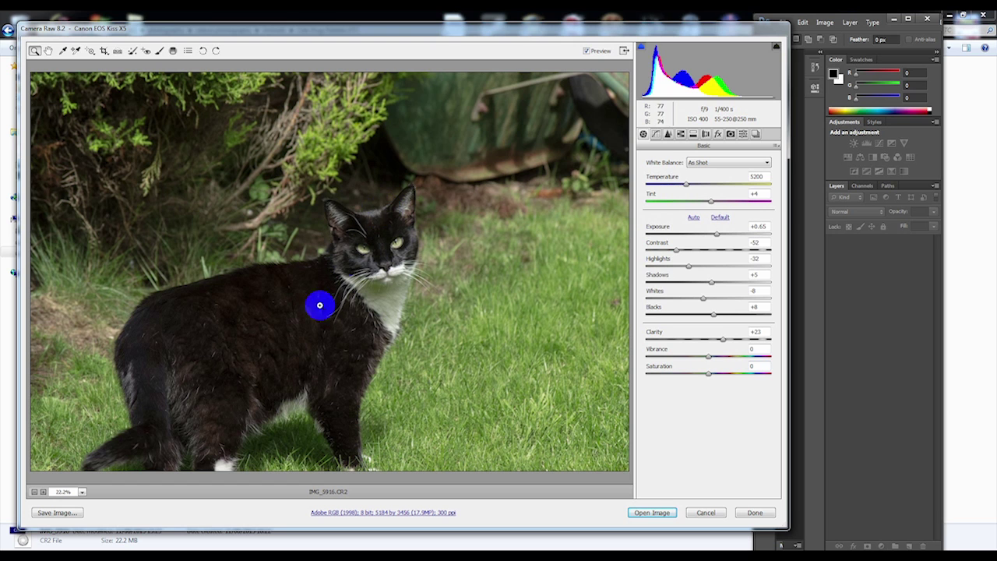
{"action": "left_click", "coordinate": [721, 218]}
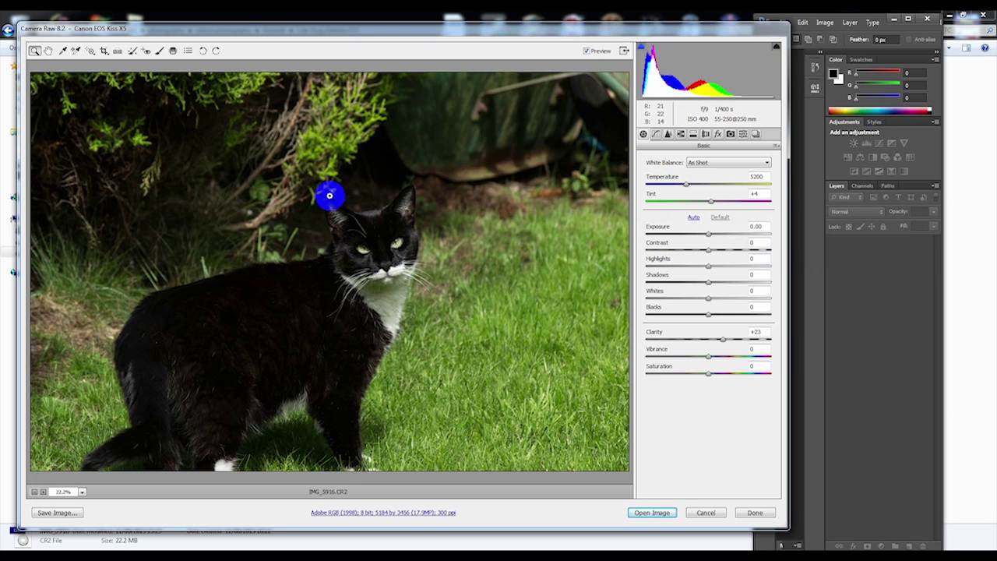
{"action": "left_click", "coordinate": [716, 217]}
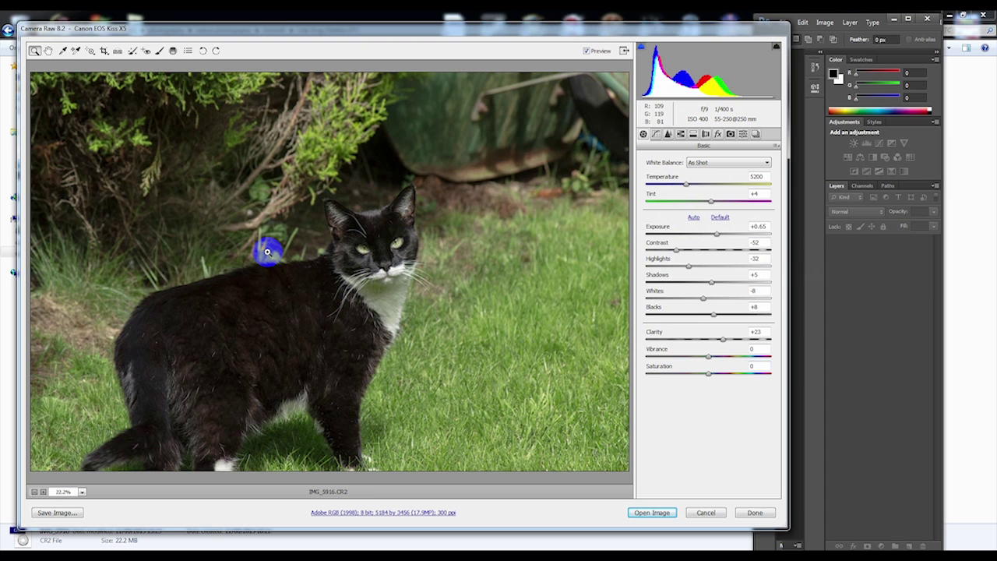
Set the sharpening Amount to 28 and Radius to 1.2 in the Detail settings.
{"action": "left_click", "coordinate": [657, 134]}
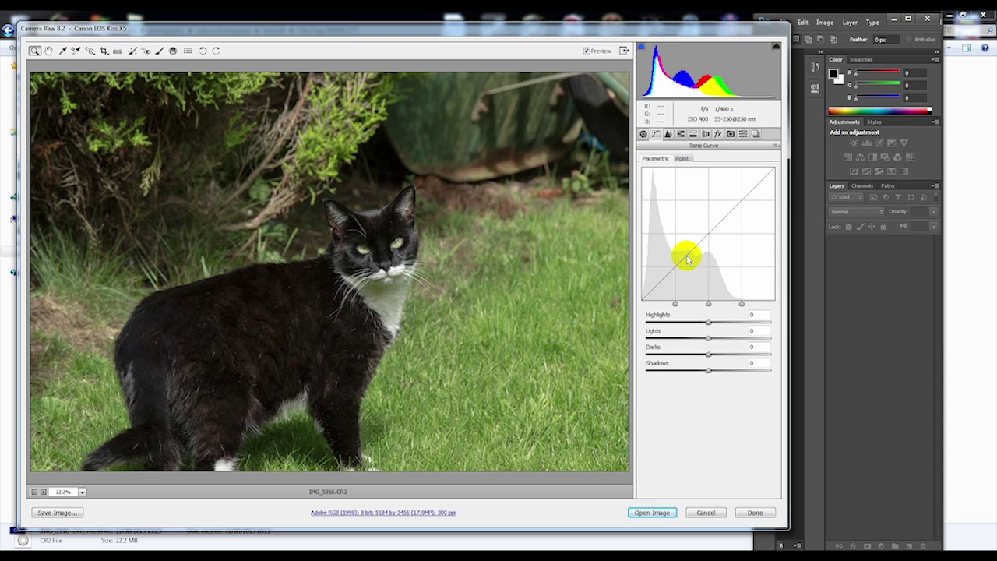
{"action": "left_click", "coordinate": [667, 134]}
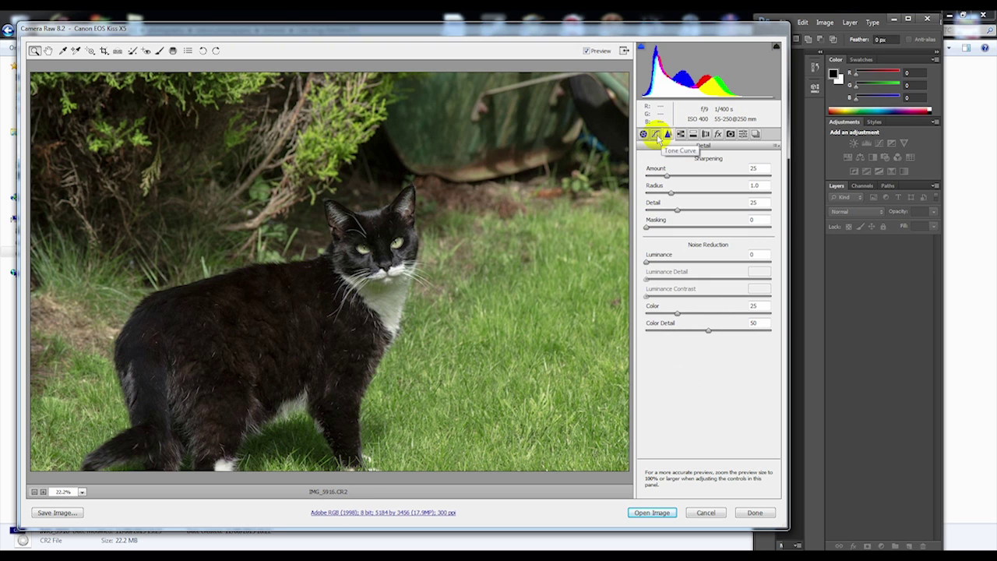
{"action": "left_click_drag", "start_coordinate": [665, 178], "coordinate": [683, 192]}
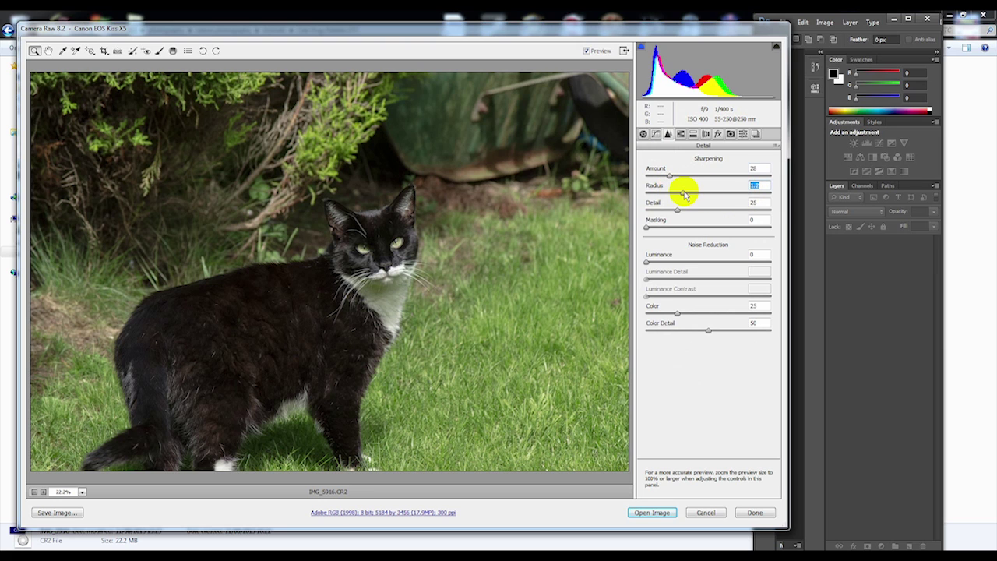
Set the sharpening Radius to 1.0 and return to the Basic adjustments.
{"action": "key", "text": "Down"}
{"action": "key", "text": "Down"}
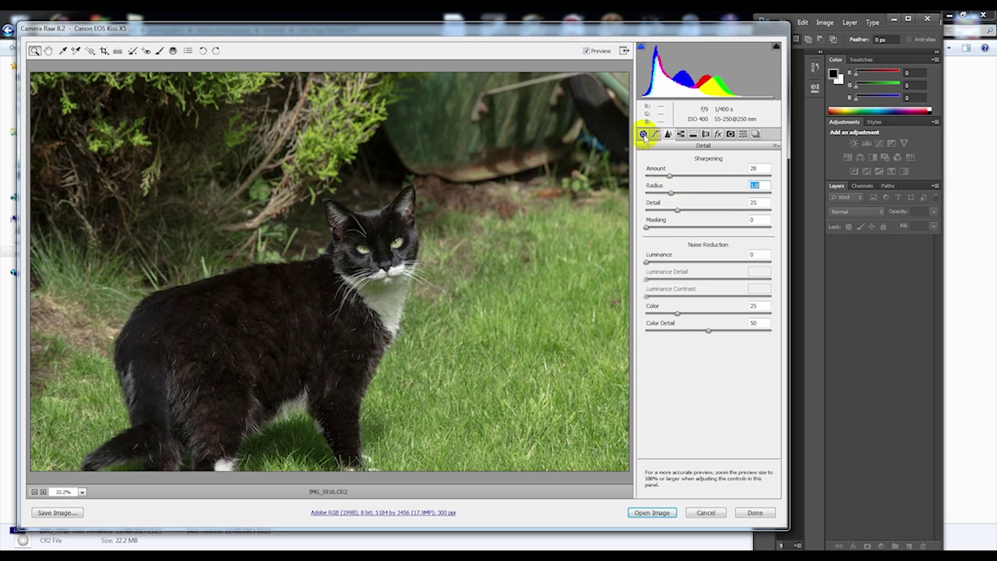
{"action": "left_click", "coordinate": [644, 134]}
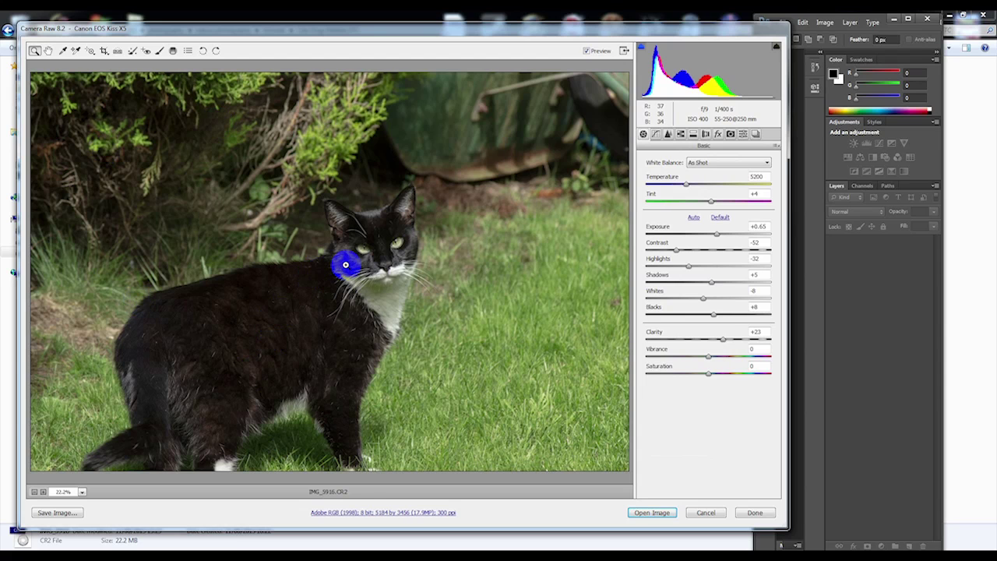
Reset the tones to default and set Exposure +0.60, Contrast -39, Highlights -18, Shadows +24, Whites -21, Blacks +18, Vibrance +15 and Saturation +3.
{"action": "left_click", "coordinate": [720, 218]}
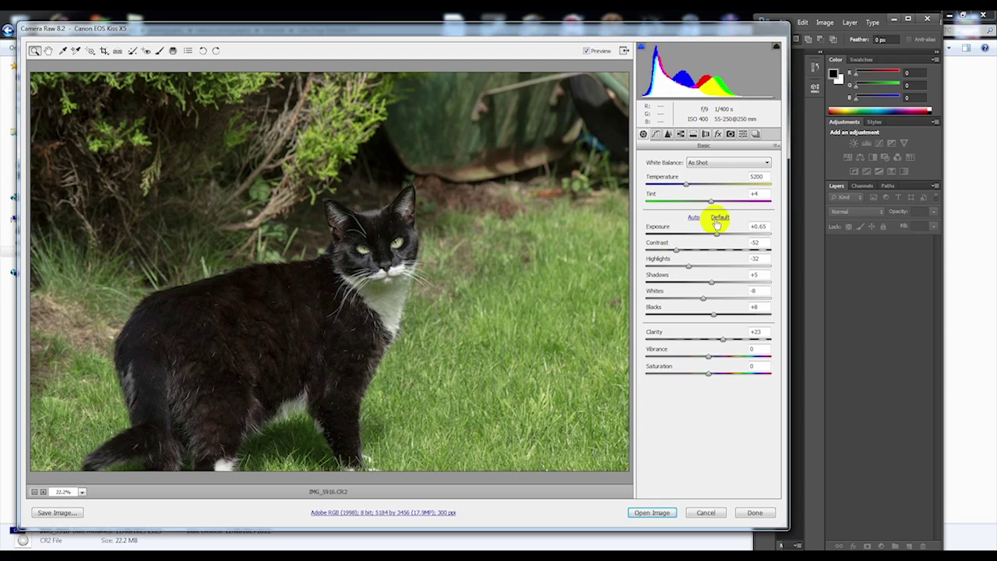
{"action": "left_click", "coordinate": [720, 218]}
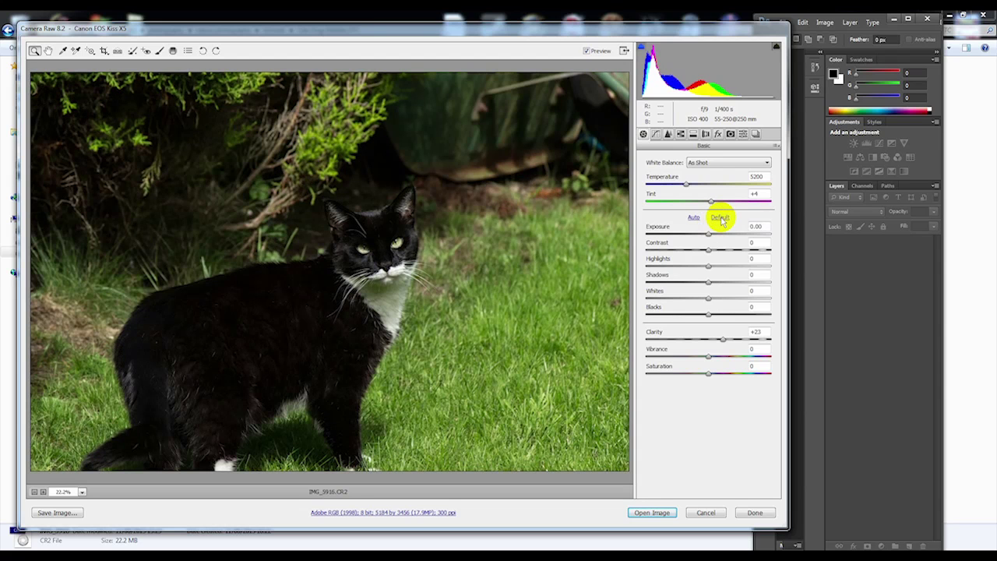
{"action": "left_click_drag", "start_coordinate": [709, 235], "coordinate": [718, 313]}
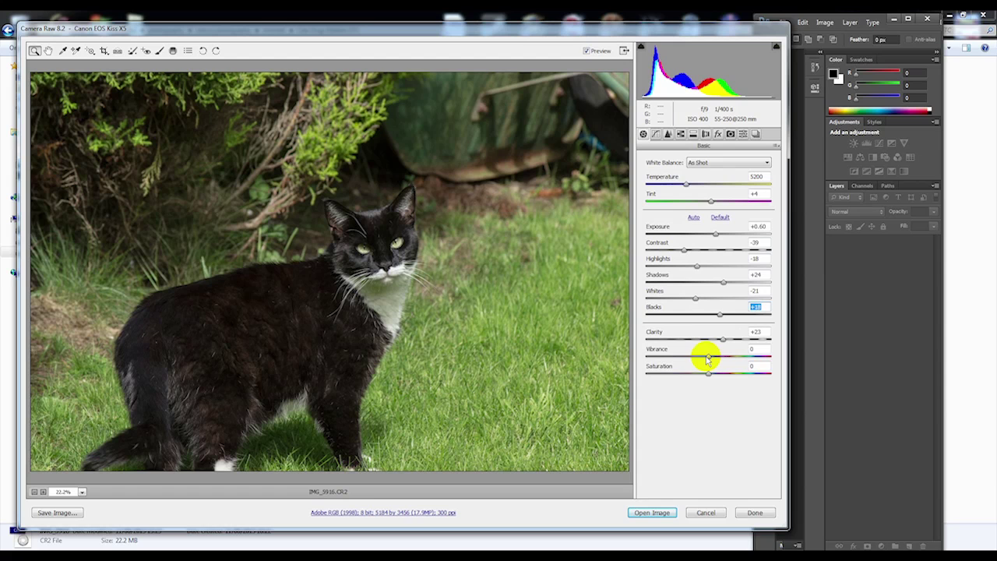
{"action": "left_click_drag", "start_coordinate": [709, 357], "coordinate": [717, 355]}
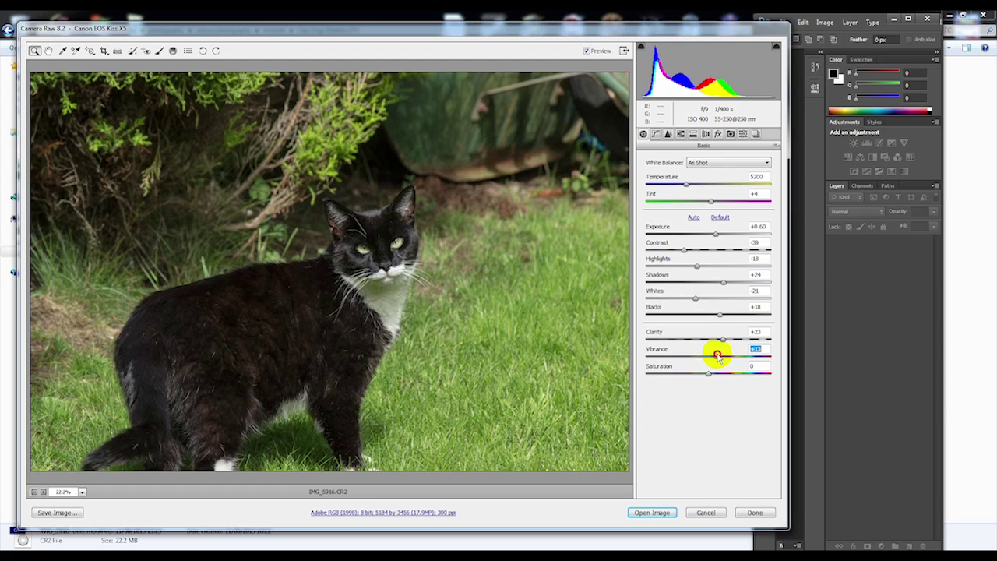
{"action": "left_click", "coordinate": [710, 374]}
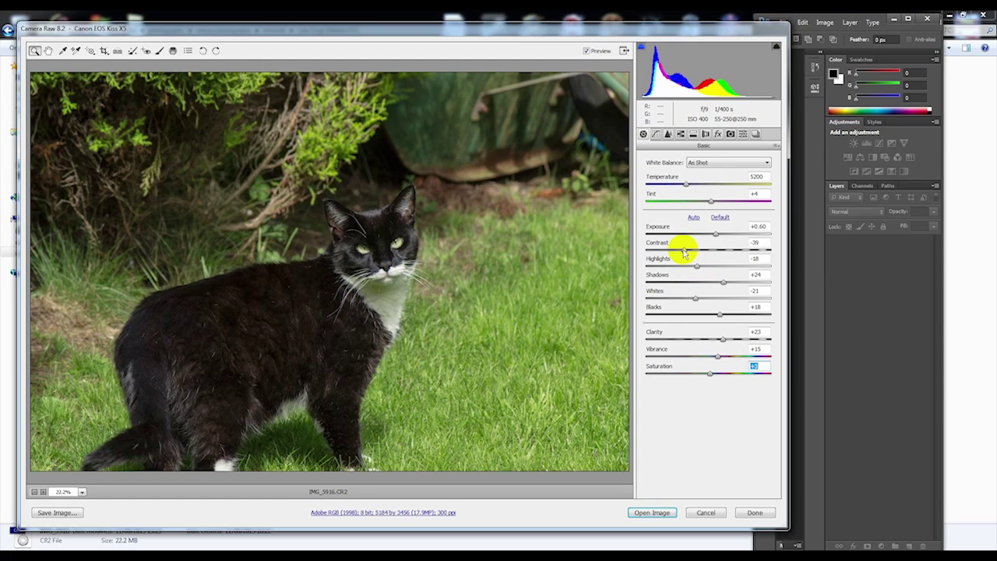
Adjust the tonal range with Contrast at -11, Highlights at -47, Shadows at +20, Blacks at +3 and Whites at +25.
{"action": "left_click_drag", "start_coordinate": [685, 251], "coordinate": [701, 249]}
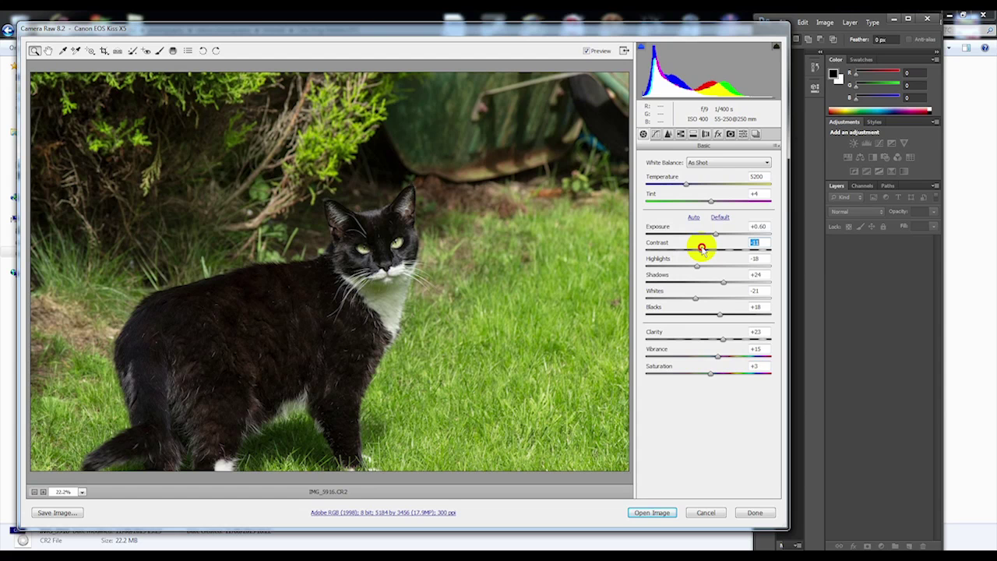
{"action": "left_click_drag", "start_coordinate": [696, 265], "coordinate": [723, 279]}
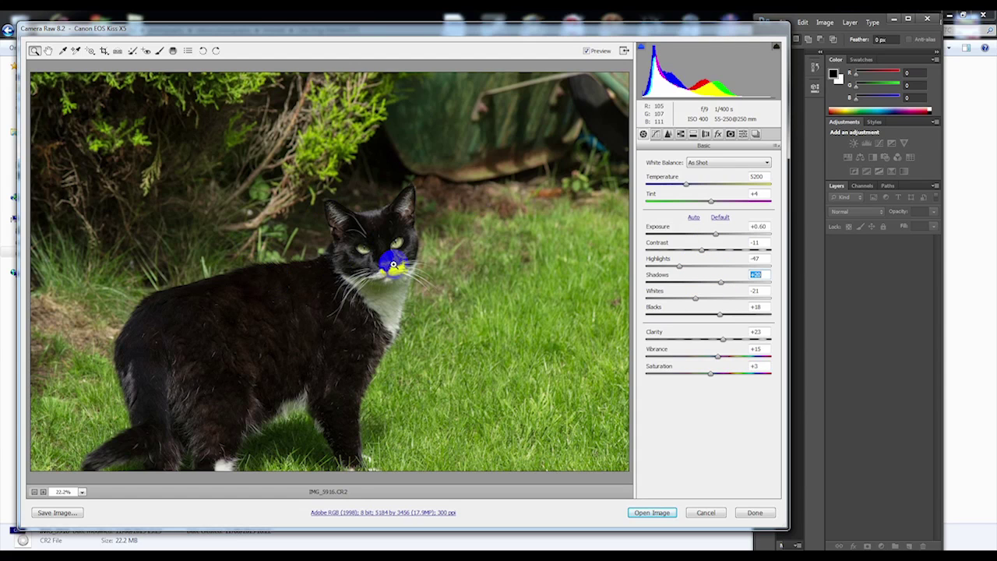
{"action": "mouse_move", "coordinate": [718, 313]}
{"action": "left_mouse_down"}
{"action": "mouse_move", "coordinate": [695, 309]}
{"action": "mouse_move", "coordinate": [709, 305]}
{"action": "left_mouse_up"}
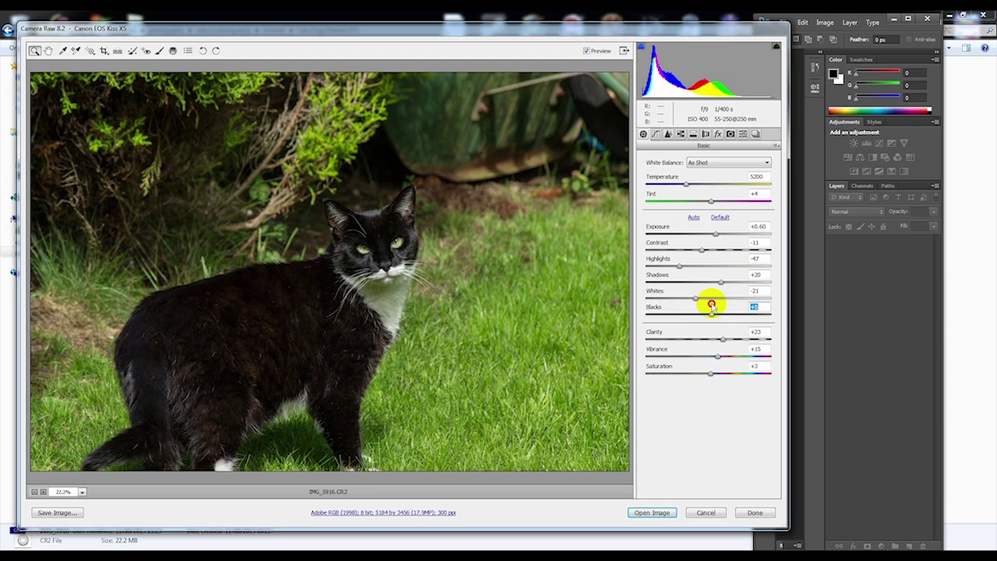
{"action": "left_click_drag", "start_coordinate": [692, 296], "coordinate": [725, 301]}
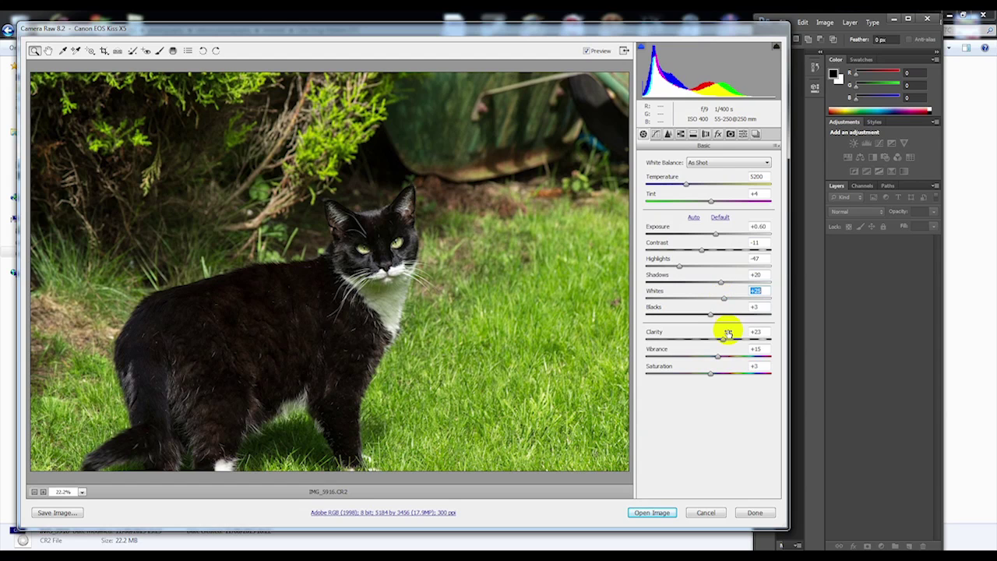
Set Saturation to +12, Highlights to -28 and Exposure to +0.75.
{"action": "left_click_drag", "start_coordinate": [709, 373], "coordinate": [715, 375]}
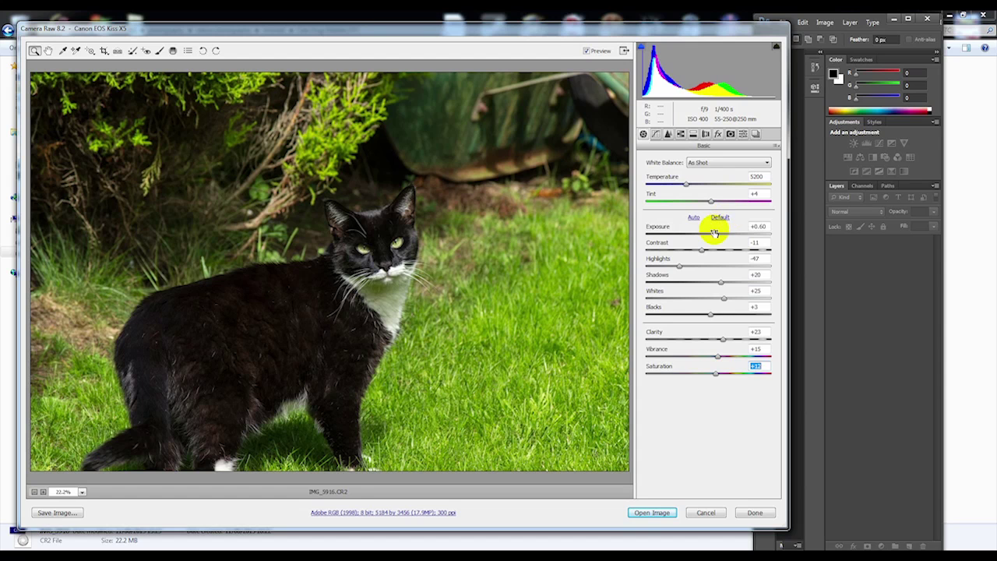
{"action": "left_click_drag", "start_coordinate": [713, 236], "coordinate": [715, 234]}
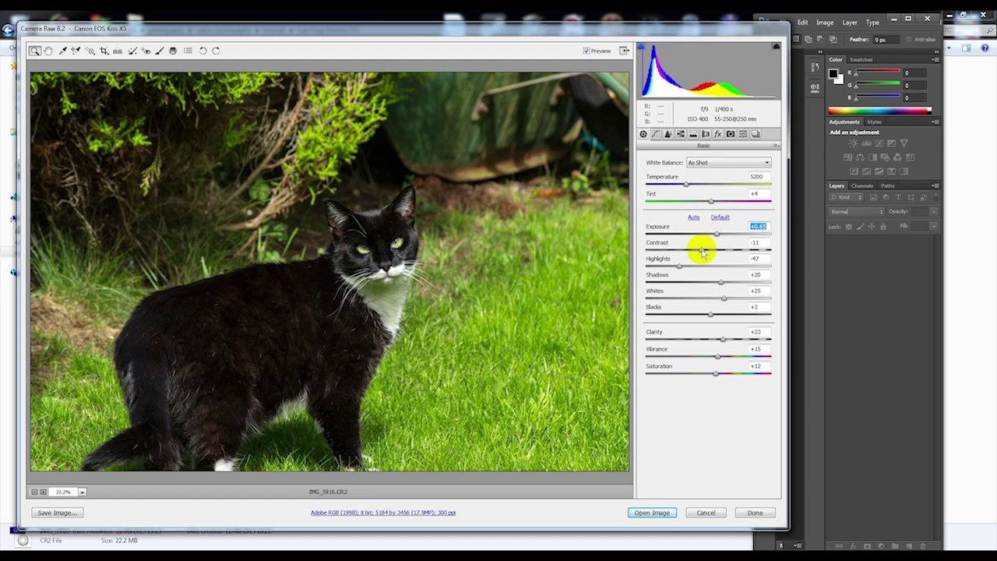
{"action": "left_click", "coordinate": [682, 267]}
{"action": "left_click_drag", "start_coordinate": [681, 266], "coordinate": [690, 267]}
{"action": "left_click", "coordinate": [717, 231]}
{"action": "left_click_drag", "start_coordinate": [718, 231], "coordinate": [719, 232]}
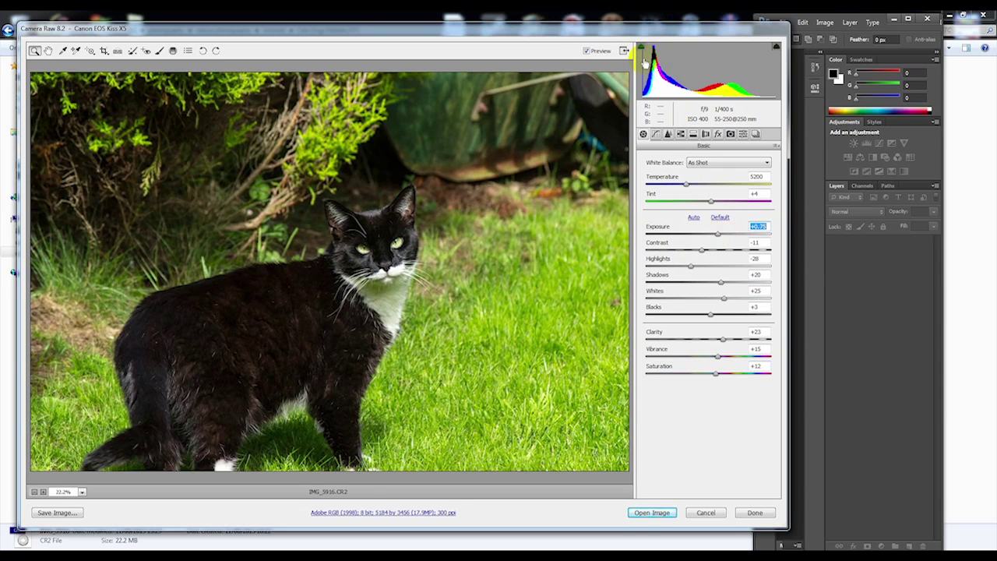
Rebalance the tones with Exposure at +0.85, Contrast at -38, Shadows at +45 and Whites at -2.
{"action": "double_click", "coordinate": [717, 233]}
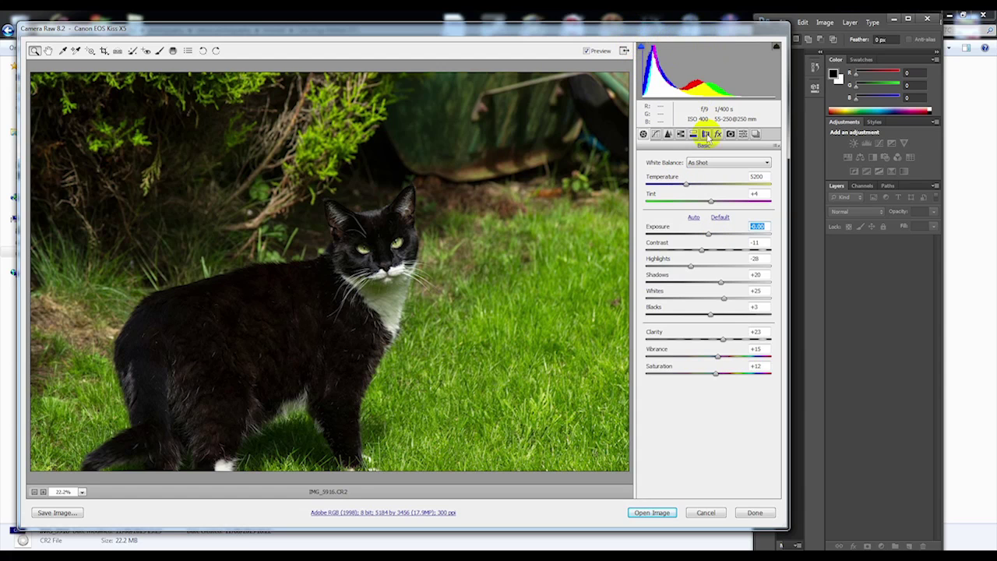
{"action": "left_click_drag", "start_coordinate": [708, 232], "coordinate": [684, 248]}
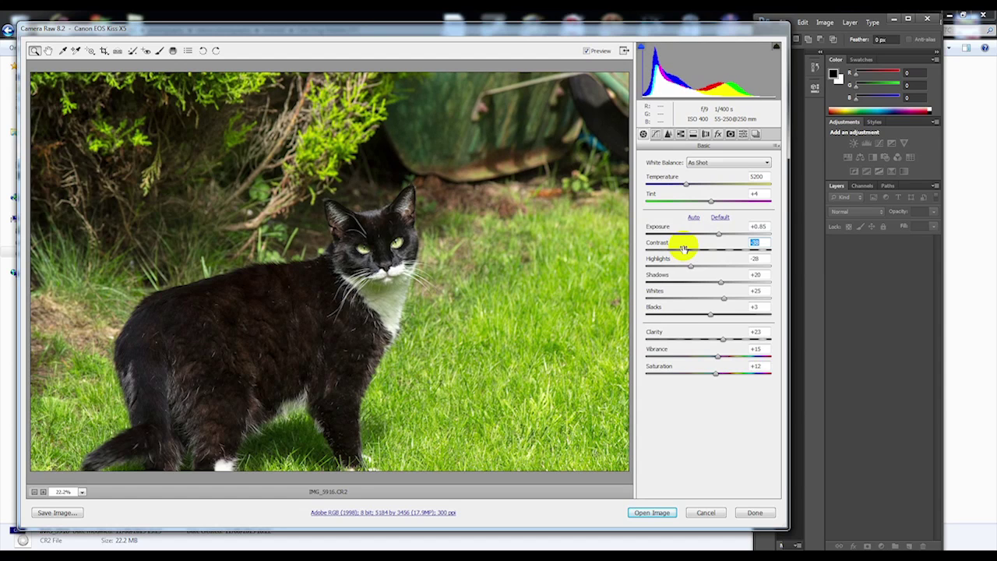
{"action": "left_click_drag", "start_coordinate": [718, 279], "coordinate": [777, 278]}
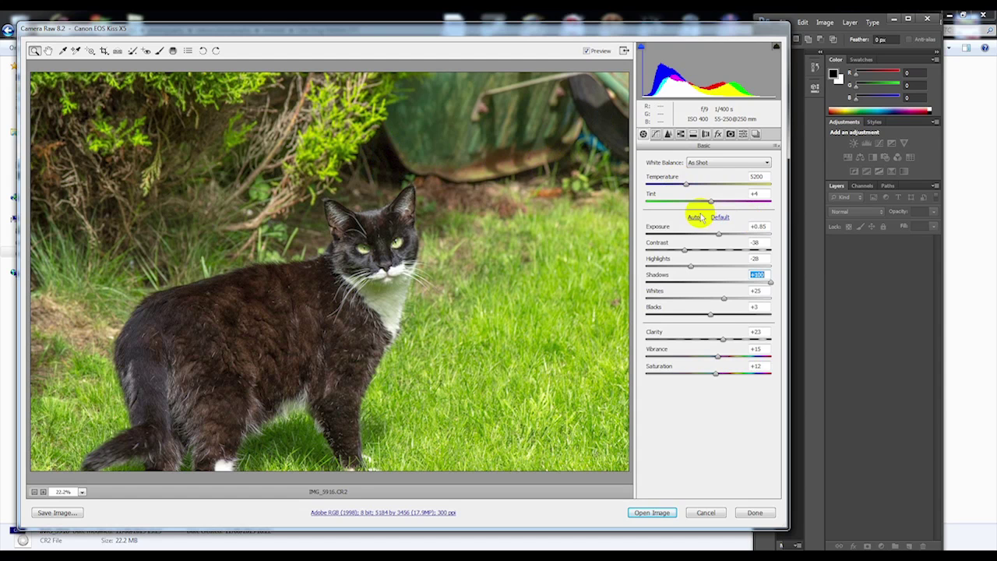
{"action": "left_click_drag", "start_coordinate": [770, 282], "coordinate": [706, 293]}
Try Whites at +64 while viewing the cat's face up close, and restore Whites to -2 with the whole photo in view.
{"action": "left_click", "coordinate": [393, 272]}
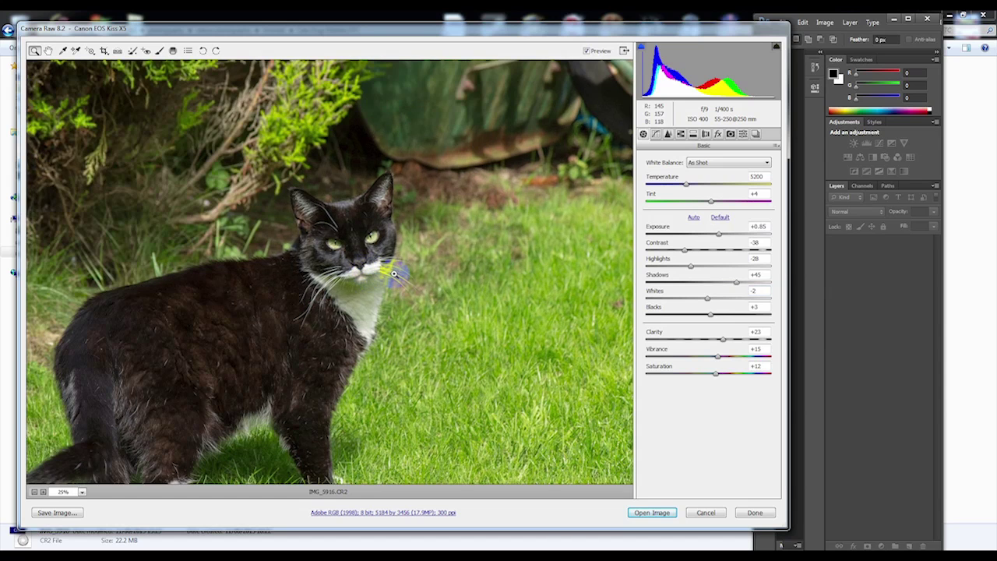
{"action": "left_click", "coordinate": [369, 269]}
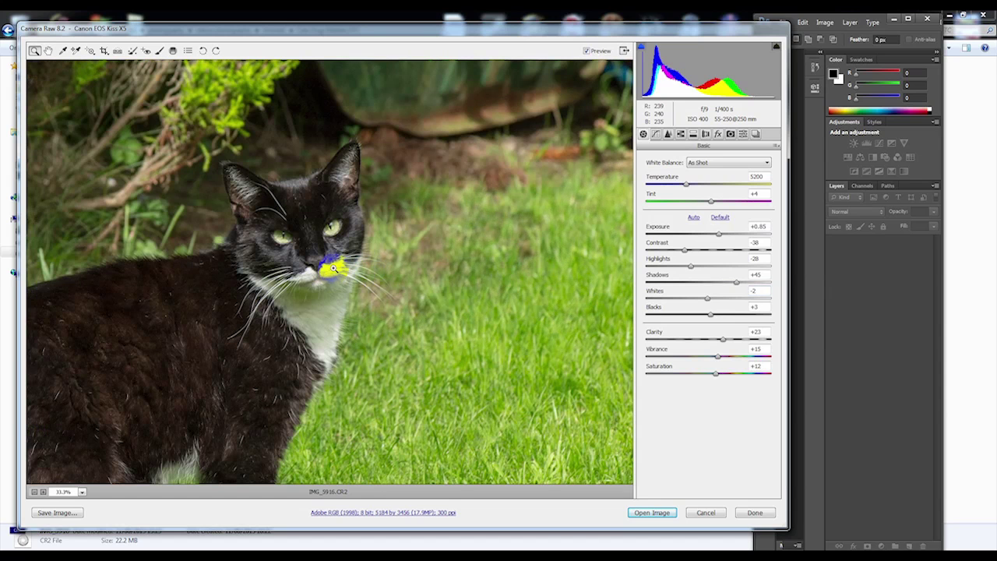
{"action": "left_click_drag", "start_coordinate": [709, 297], "coordinate": [750, 293]}
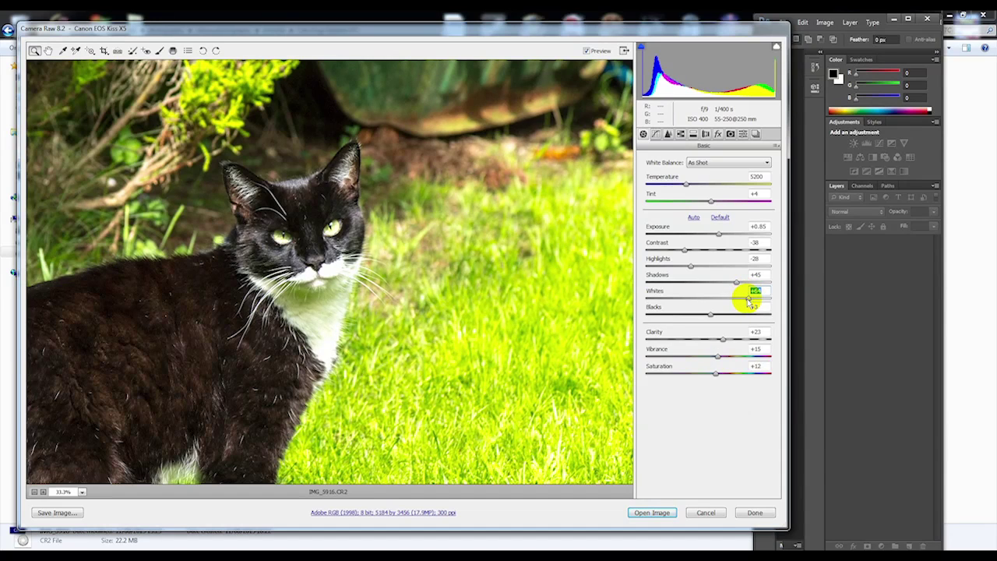
{"action": "left_click_drag", "start_coordinate": [745, 299], "coordinate": [705, 301]}
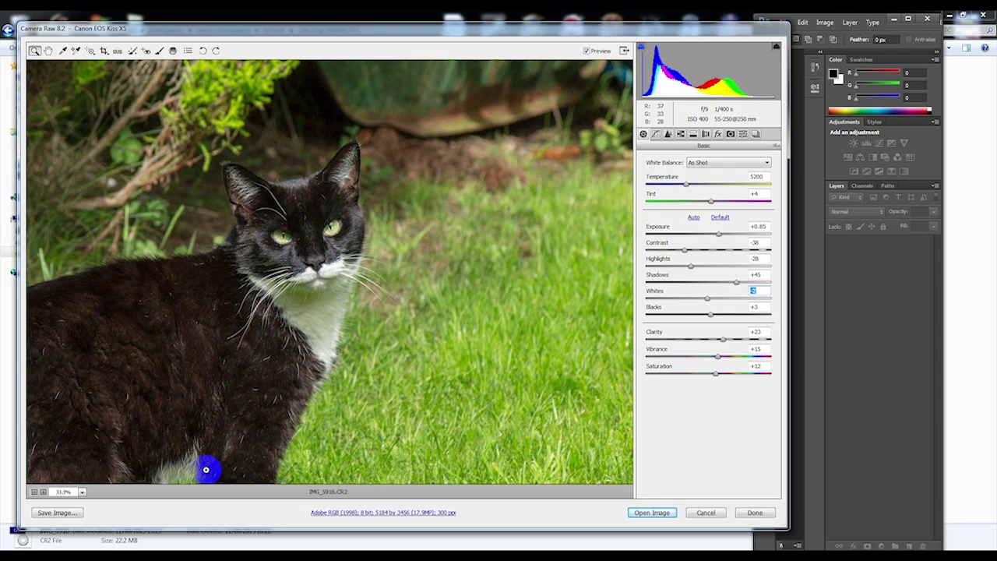
{"action": "left_click", "coordinate": [86, 492]}
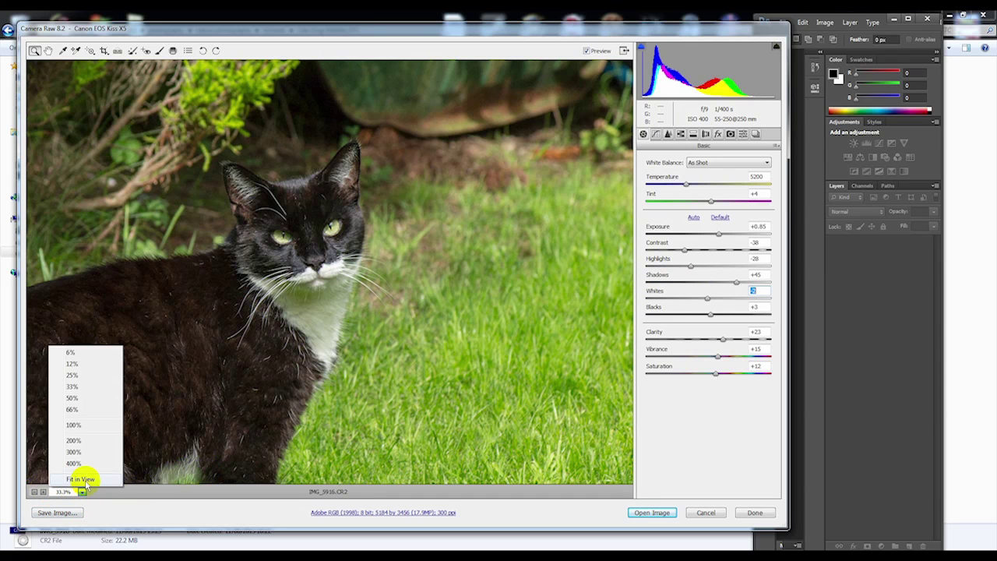
{"action": "left_click", "coordinate": [80, 476]}
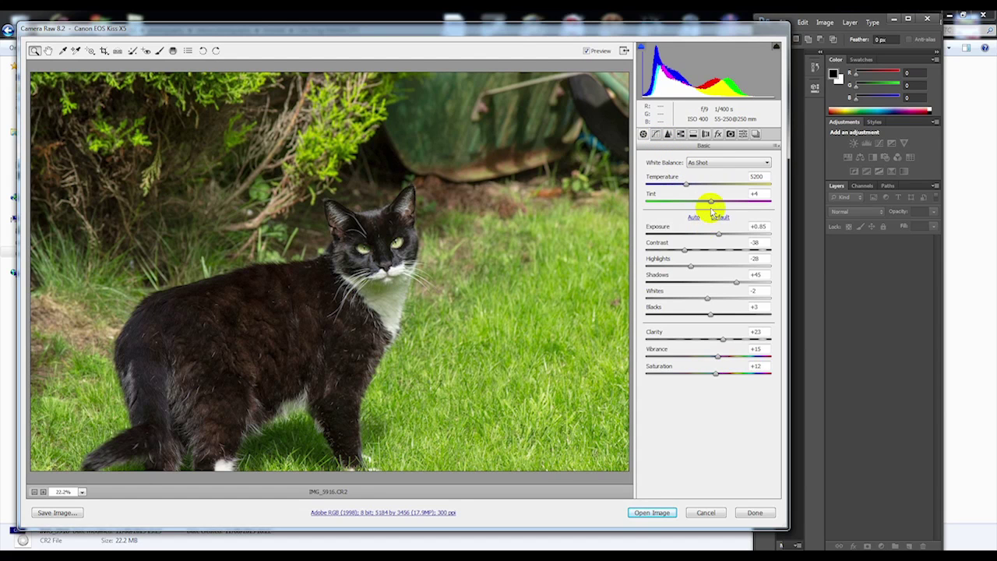
Try a stronger magenta Tint and restore the As Shot white balance.
{"action": "left_click_drag", "start_coordinate": [711, 201], "coordinate": [742, 195]}
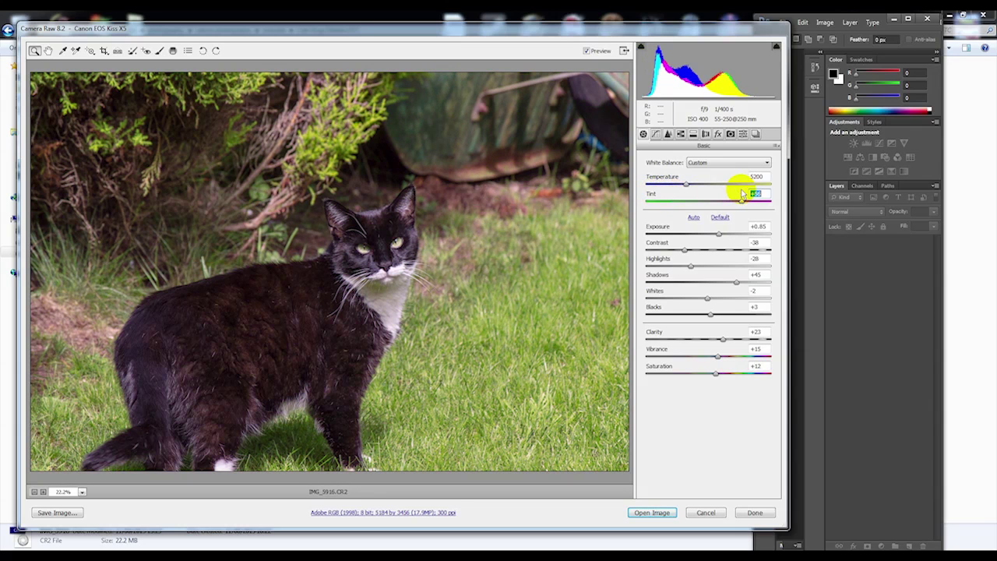
{"action": "double_click", "coordinate": [741, 196]}
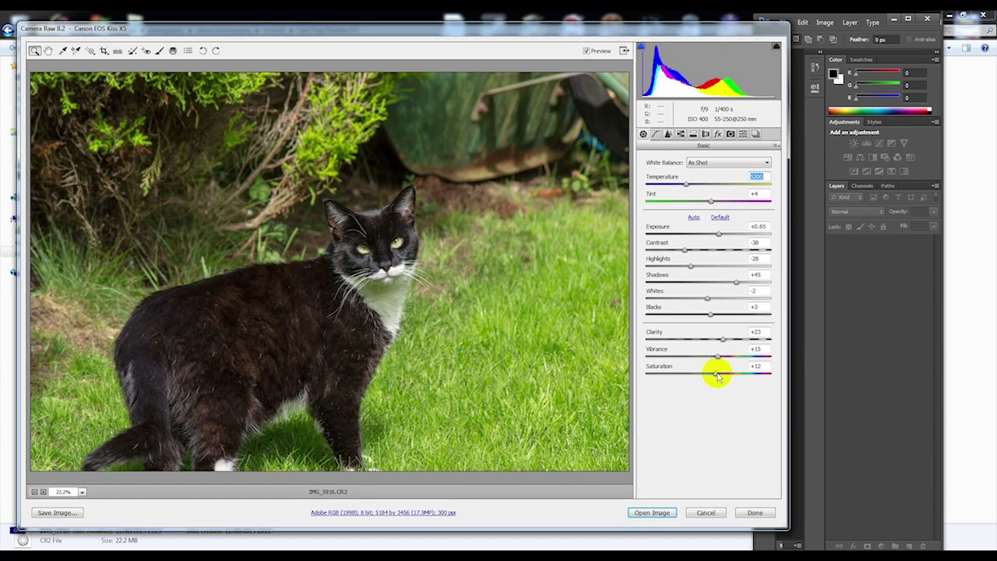
Set Vibrance to +51 and Blacks to 0, checking the colour in the cat's white fur at 400% with Vibrance at +62.
{"action": "left_click_drag", "start_coordinate": [717, 355], "coordinate": [747, 347]}
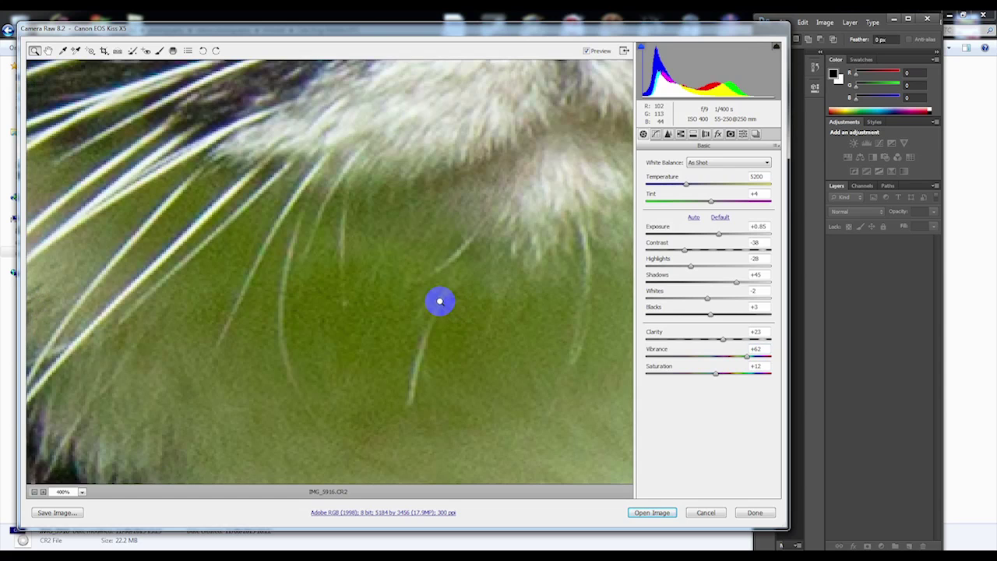
{"action": "left_click_drag", "start_coordinate": [414, 304], "coordinate": [439, 301]}
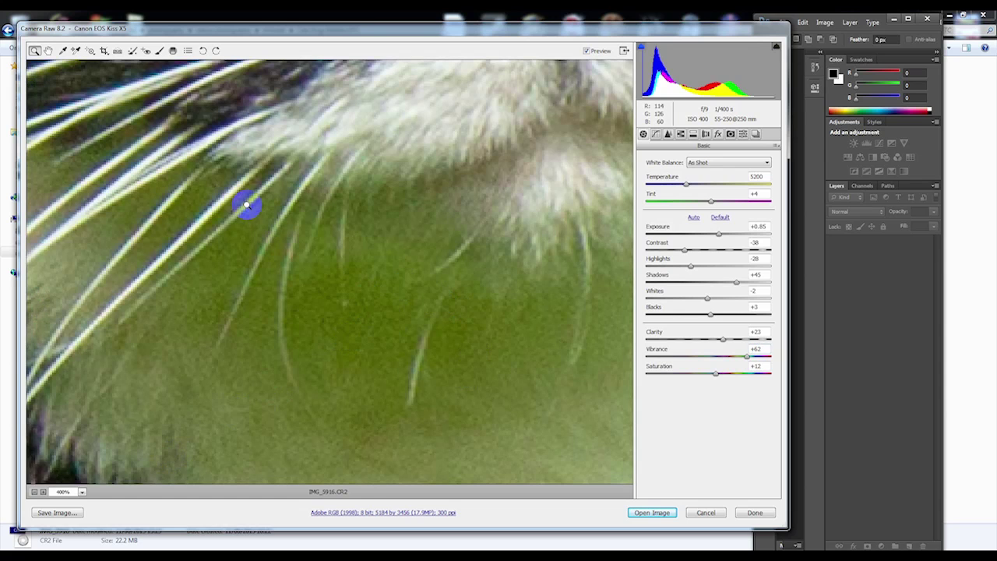
{"action": "left_click", "coordinate": [82, 492]}
{"action": "left_click", "coordinate": [67, 475]}
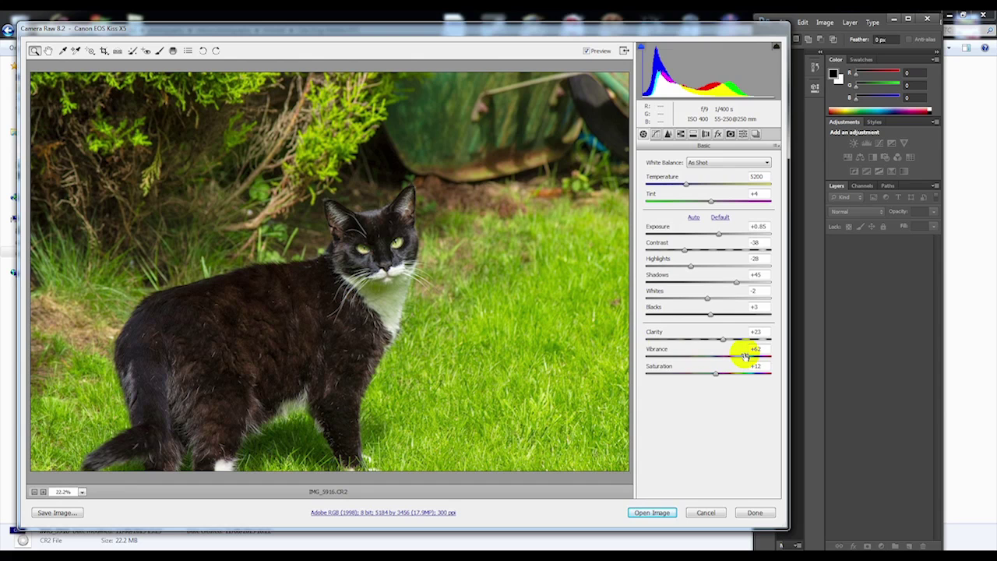
{"action": "mouse_move", "coordinate": [746, 356]}
{"action": "left_mouse_down"}
{"action": "mouse_move", "coordinate": [731, 356]}
{"action": "mouse_move", "coordinate": [740, 354]}
{"action": "left_mouse_up"}
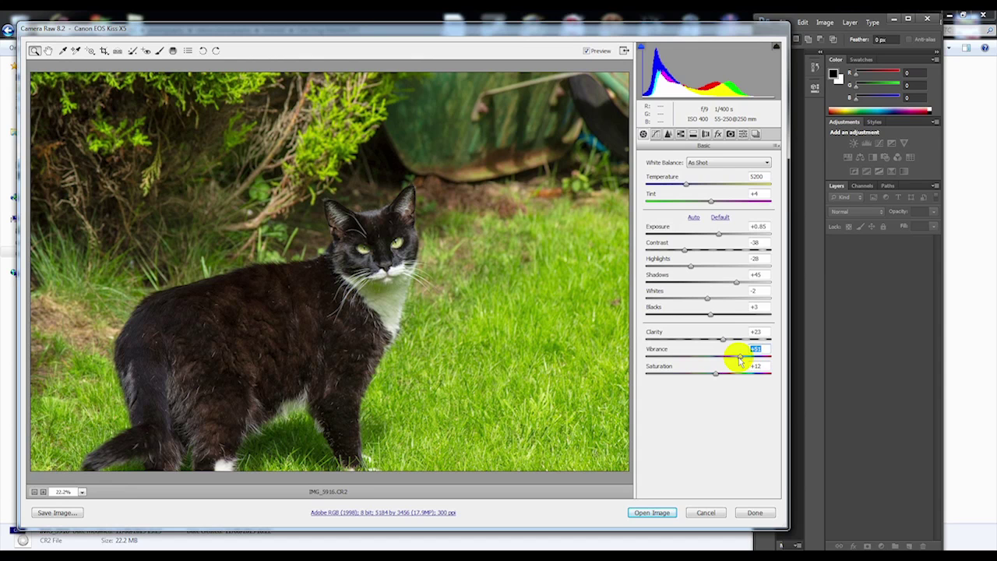
{"action": "mouse_move", "coordinate": [710, 317]}
{"action": "left_mouse_down"}
{"action": "mouse_move", "coordinate": [725, 312]}
{"action": "mouse_move", "coordinate": [694, 313]}
{"action": "mouse_move", "coordinate": [706, 312]}
{"action": "left_mouse_up"}
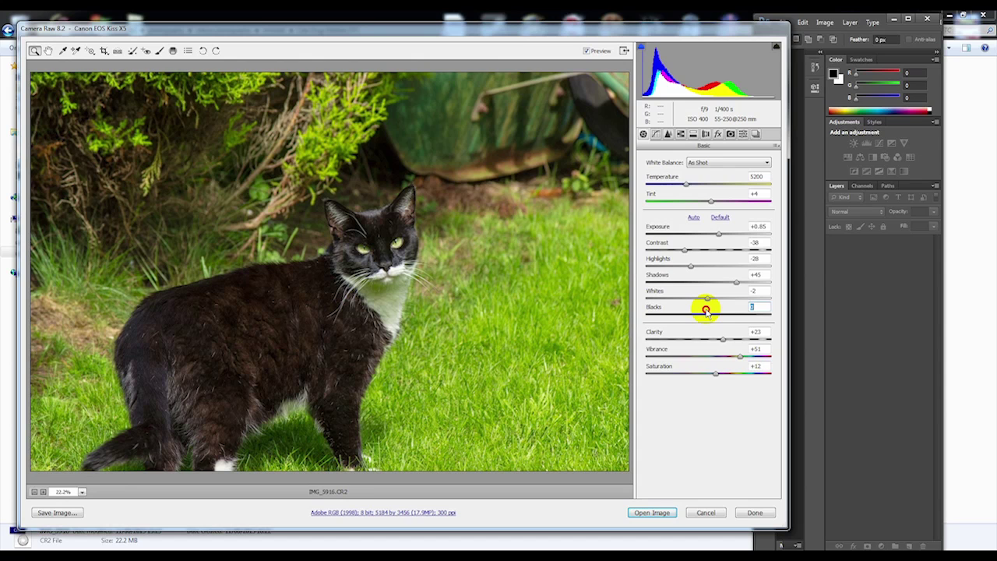
{"action": "left_click_drag", "start_coordinate": [705, 312], "coordinate": [707, 311]}
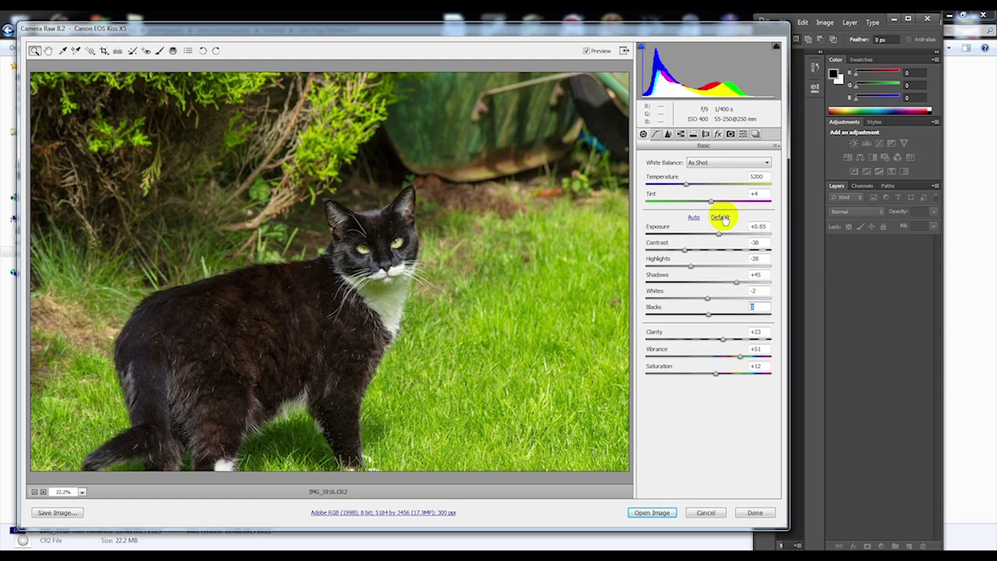
Switch twice between the default tone values and the edited ones to compare the cat photo, ending on the edited values.
{"action": "left_click", "coordinate": [719, 218]}
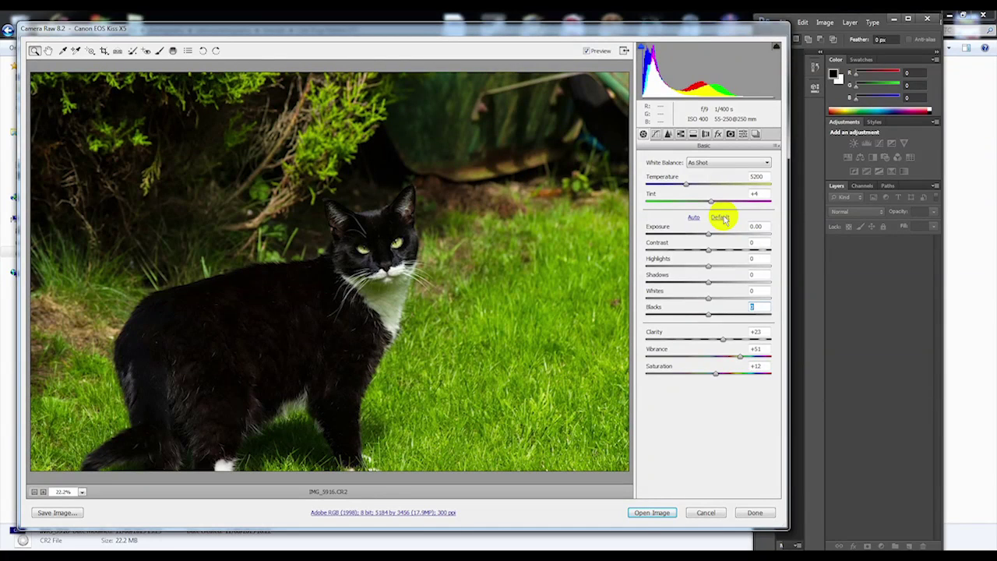
{"action": "key", "text": "ctrl+u"}
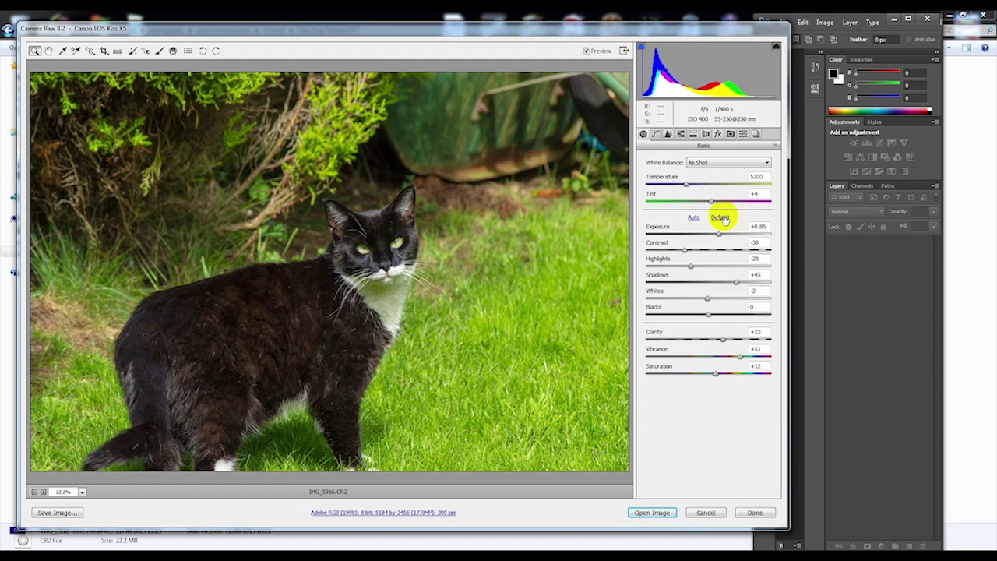
{"action": "left_click", "coordinate": [720, 217]}
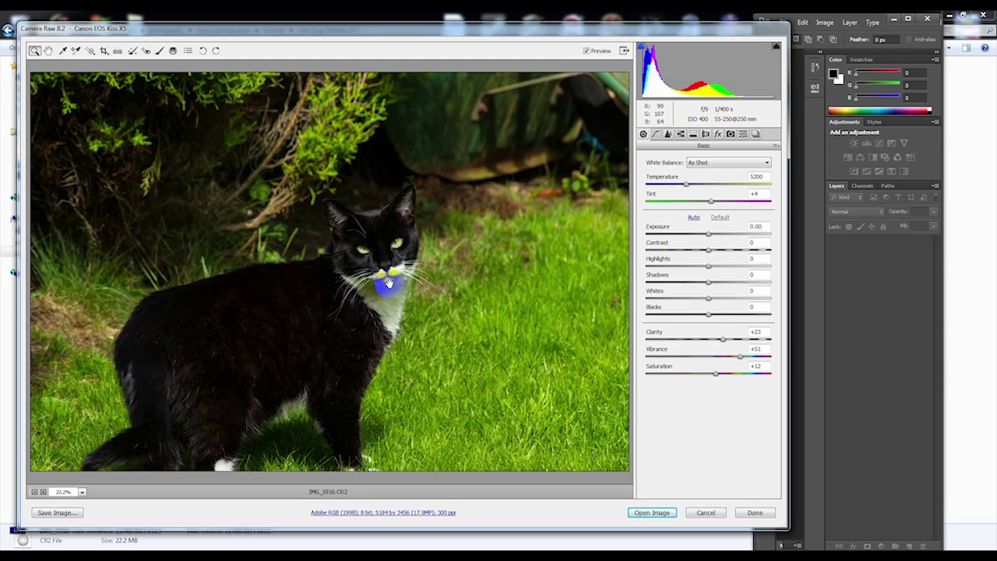
{"action": "key", "text": "ctrl+u"}
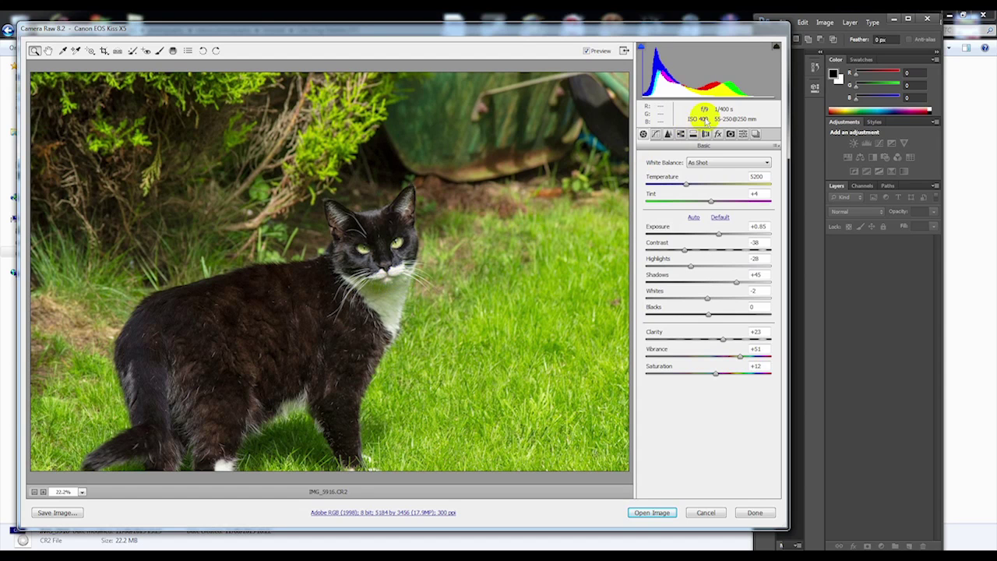
Shift the cat photo's hues in HSL, with Reds at -98, Oranges at +41 and Yellows at -82.
{"action": "left_click", "coordinate": [656, 134]}
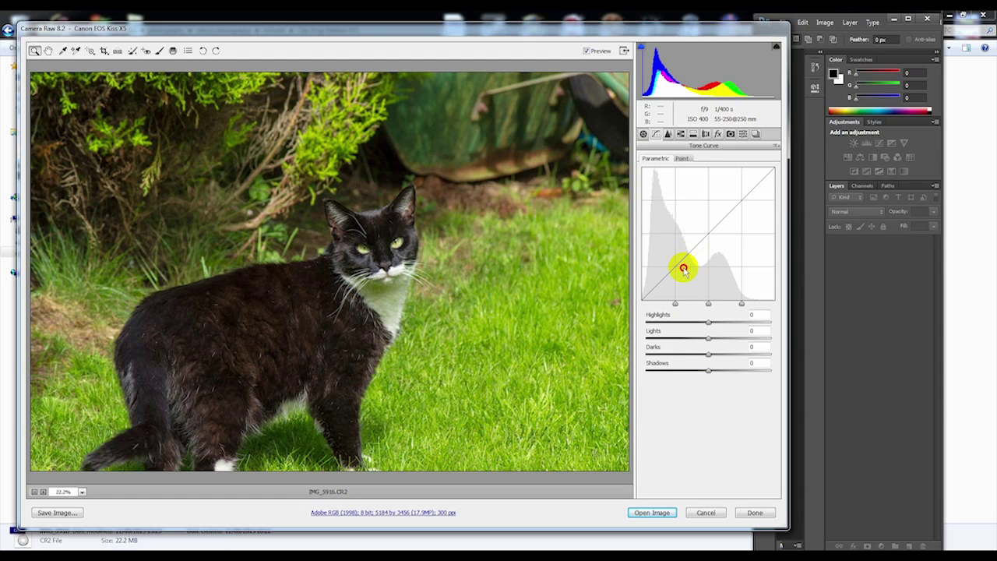
{"action": "left_click", "coordinate": [643, 134]}
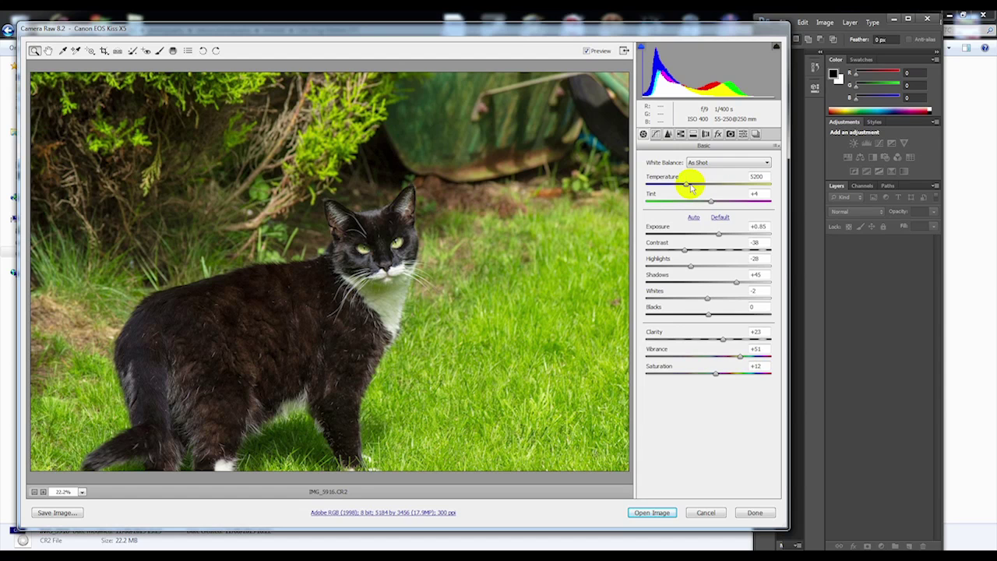
{"action": "left_click", "coordinate": [680, 134]}
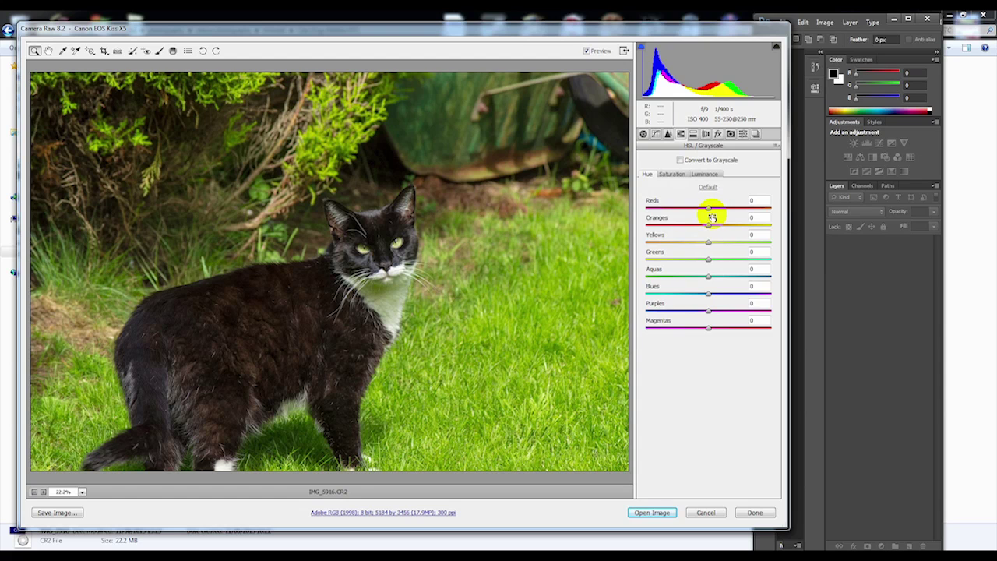
{"action": "left_click_drag", "start_coordinate": [708, 209], "coordinate": [733, 231]}
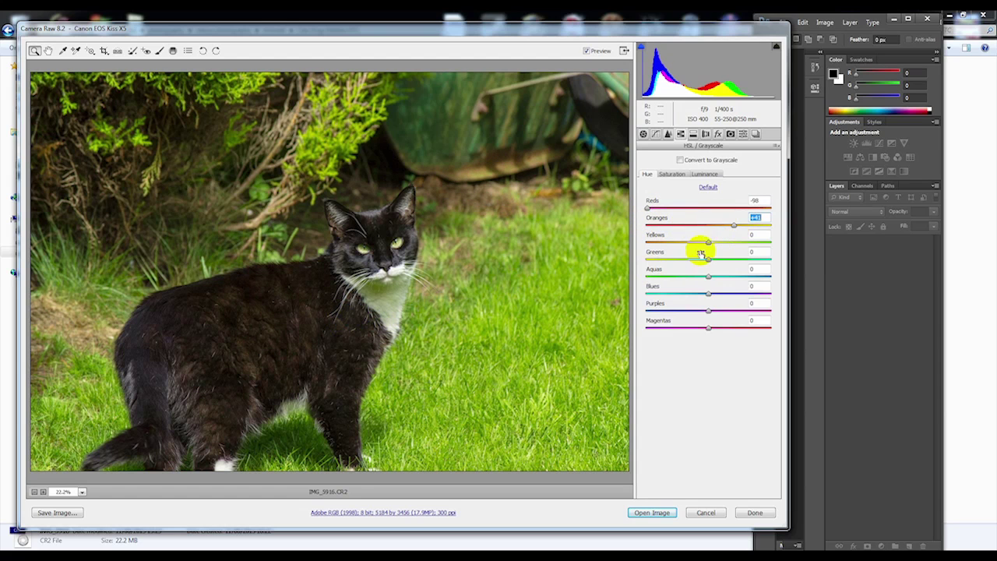
{"action": "left_click_drag", "start_coordinate": [708, 243], "coordinate": [645, 248]}
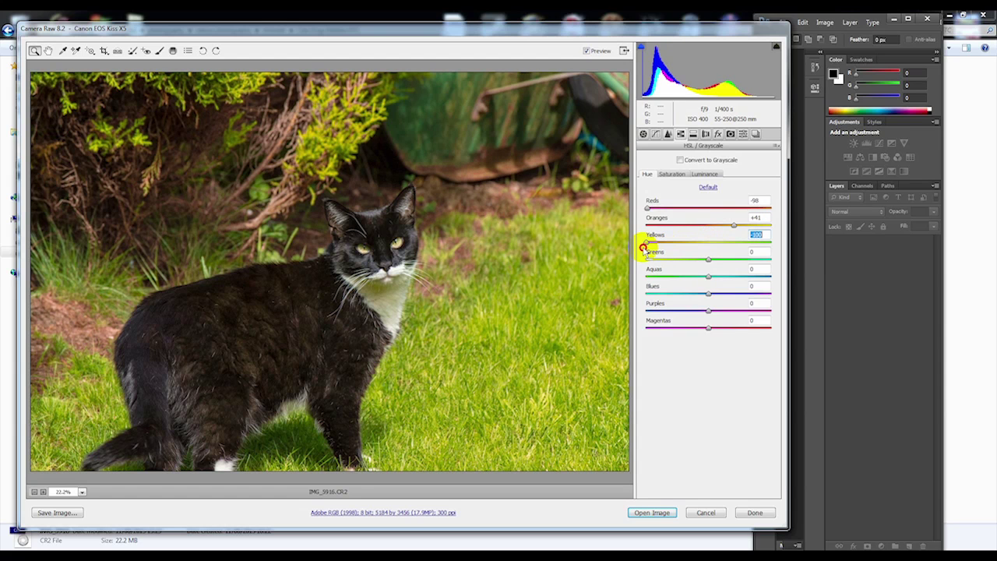
{"action": "mouse_move", "coordinate": [643, 247]}
{"action": "left_mouse_down"}
{"action": "mouse_move", "coordinate": [764, 242]}
{"action": "mouse_move", "coordinate": [639, 244]}
{"action": "mouse_move", "coordinate": [657, 247]}
{"action": "left_mouse_up"}
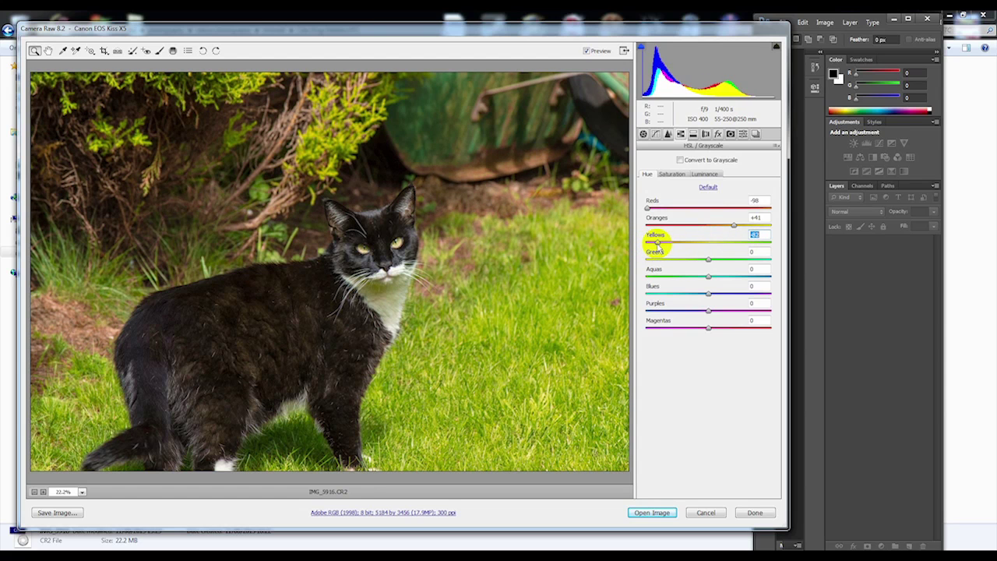
Set the hue of Greens to +10, Yellows to -53, Aquas to 0, Blues to -3 and Purples to -8, and lower Magentas slightly.
{"action": "mouse_move", "coordinate": [708, 262]}
{"action": "left_mouse_down"}
{"action": "mouse_move", "coordinate": [651, 259]}
{"action": "mouse_move", "coordinate": [751, 255]}
{"action": "mouse_move", "coordinate": [688, 262]}
{"action": "mouse_move", "coordinate": [699, 261]}
{"action": "left_mouse_up"}
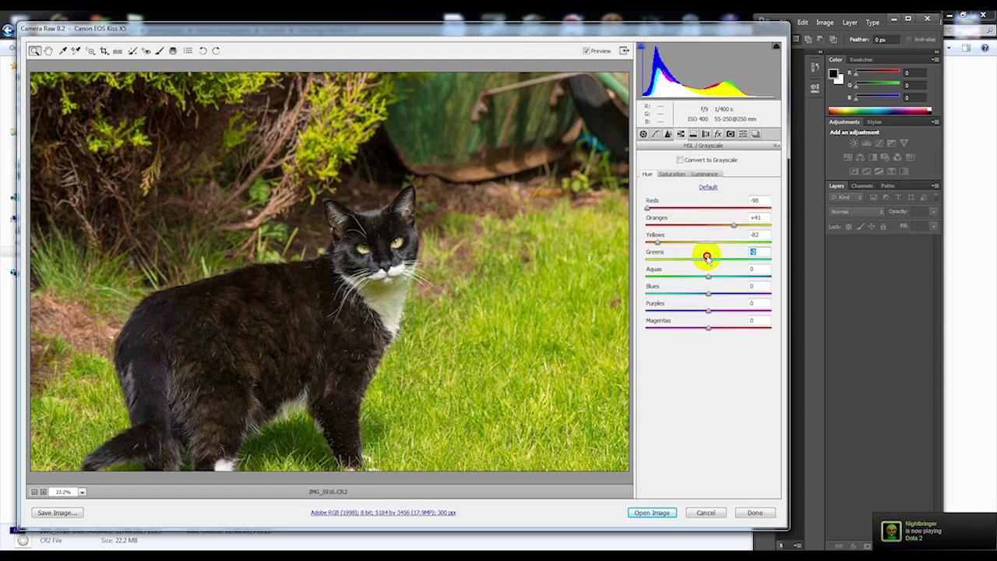
{"action": "left_click_drag", "start_coordinate": [707, 257], "coordinate": [717, 257]}
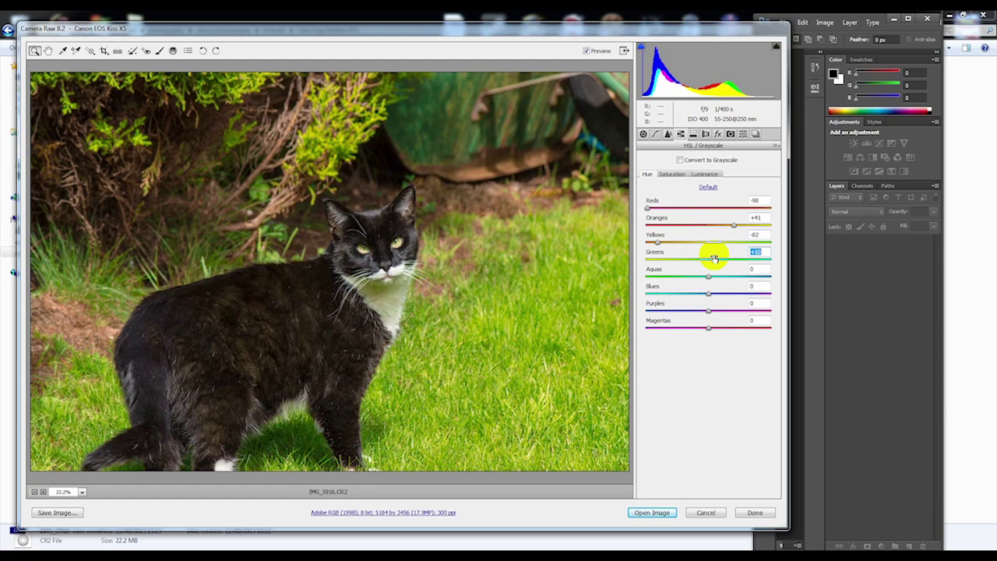
{"action": "left_click_drag", "start_coordinate": [658, 242], "coordinate": [668, 242]}
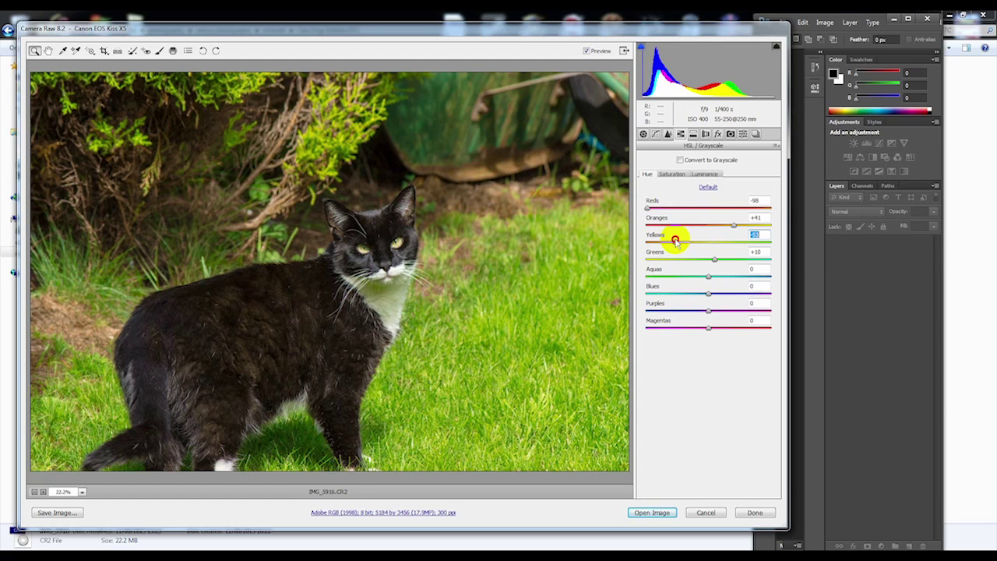
{"action": "left_click_drag", "start_coordinate": [710, 278], "coordinate": [782, 285]}
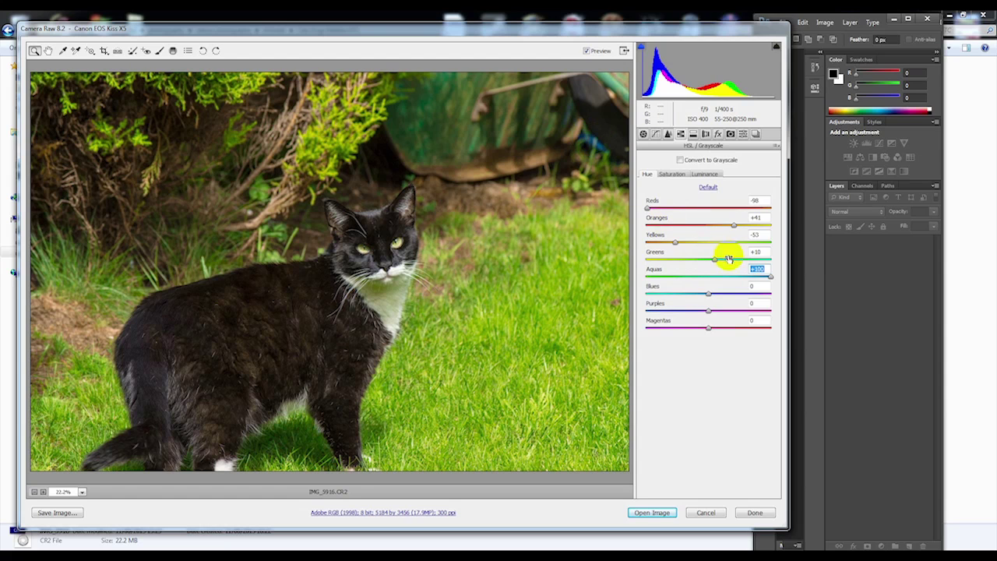
{"action": "left_click_drag", "start_coordinate": [771, 278], "coordinate": [700, 293]}
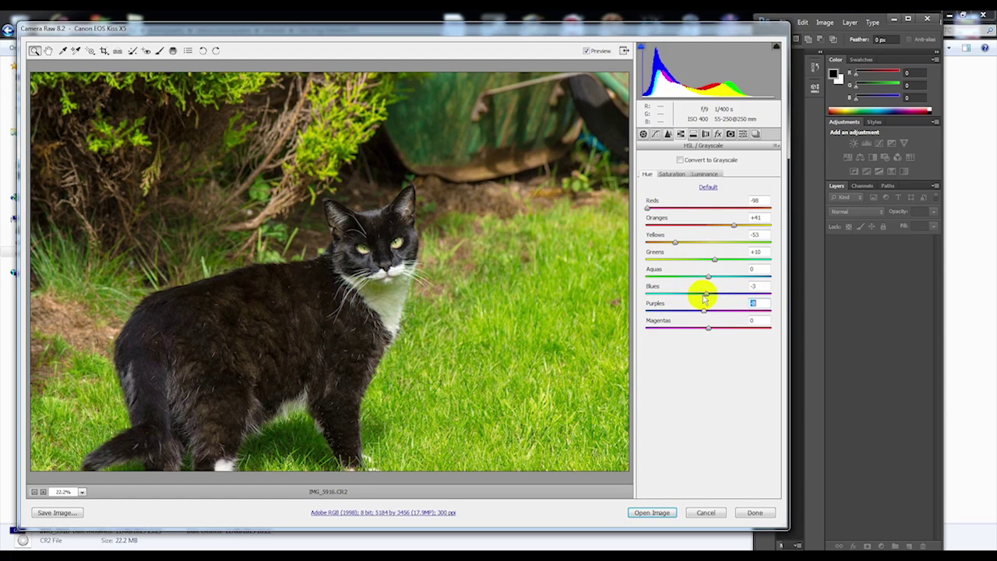
{"action": "mouse_move", "coordinate": [708, 327]}
{"action": "left_mouse_down"}
{"action": "mouse_move", "coordinate": [765, 322]}
{"action": "mouse_move", "coordinate": [640, 327]}
{"action": "mouse_move", "coordinate": [719, 327]}
{"action": "mouse_move", "coordinate": [701, 327]}
{"action": "left_mouse_up"}
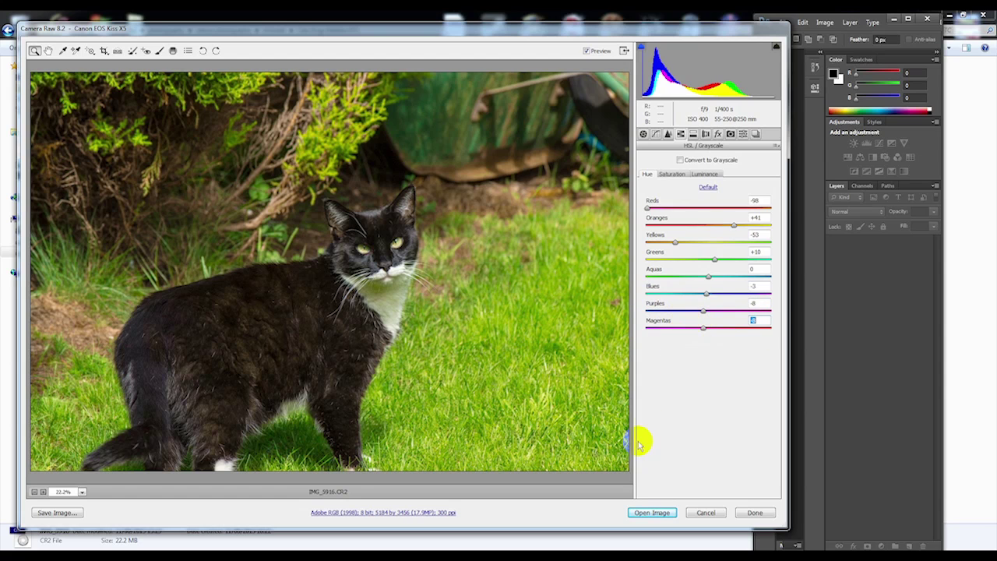
Compare the cat photo with default tone values against the edited ones, ending on the edited values.
{"action": "left_click", "coordinate": [643, 134]}
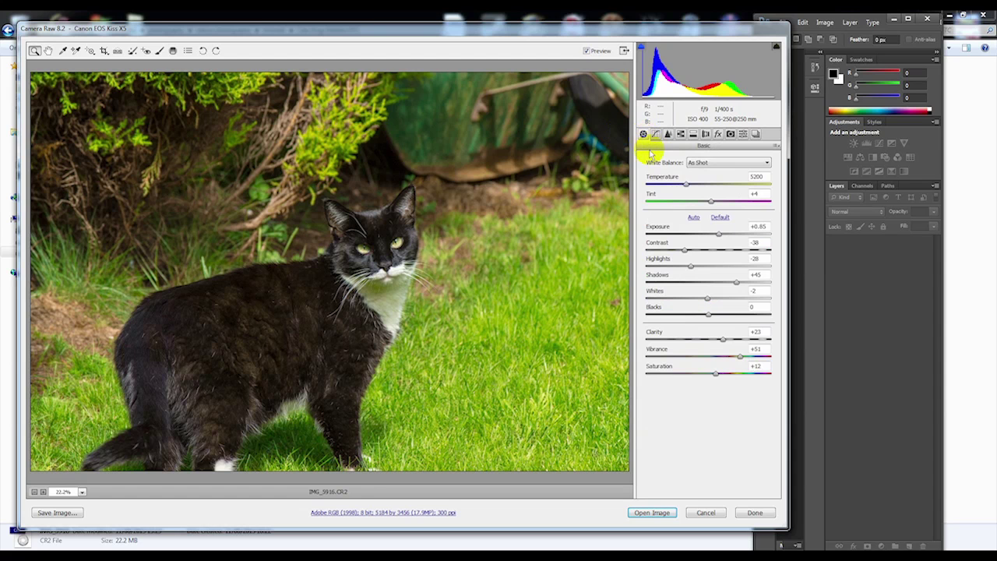
{"action": "left_click", "coordinate": [719, 217]}
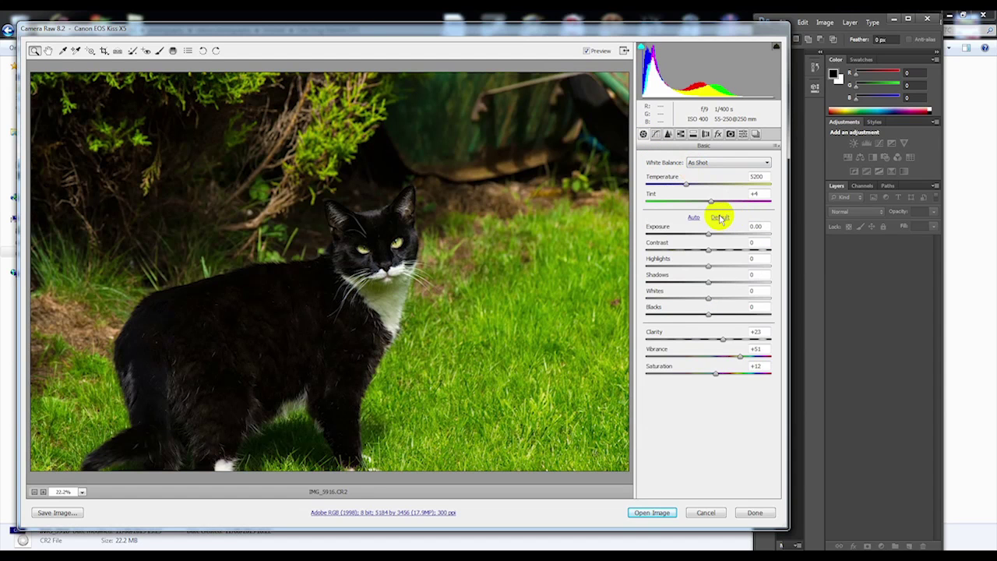
{"action": "key", "text": "ctrl+z"}
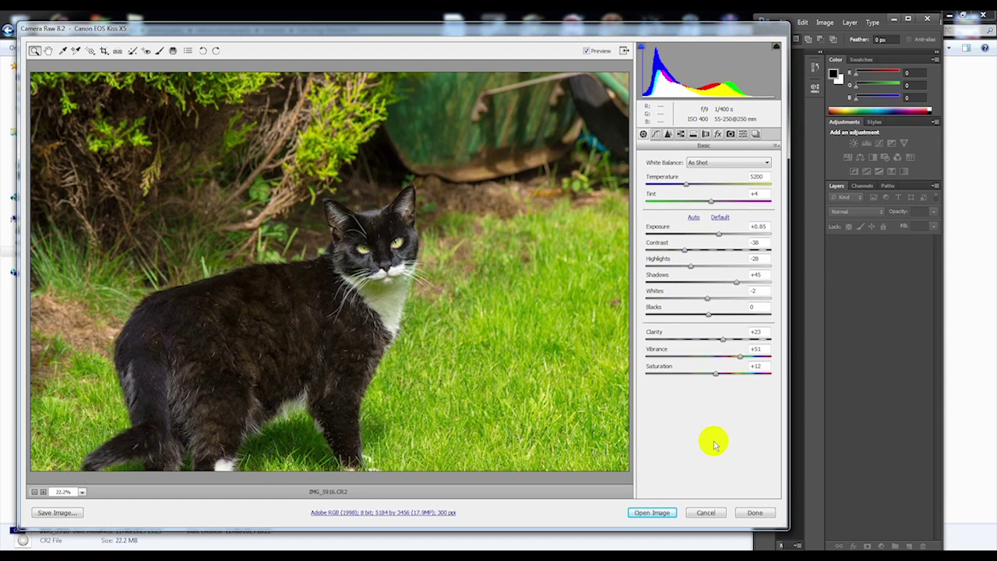
Check the lens profile correction settings and the basic adjustments, and close Camera Raw without keeping the edits.
{"action": "left_click", "coordinate": [705, 134]}
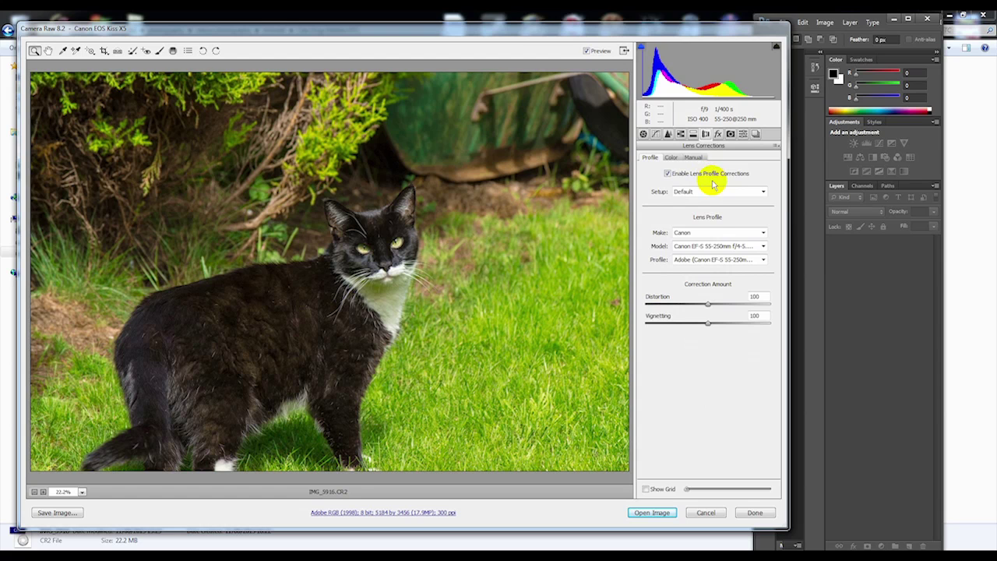
{"action": "left_click", "coordinate": [644, 134]}
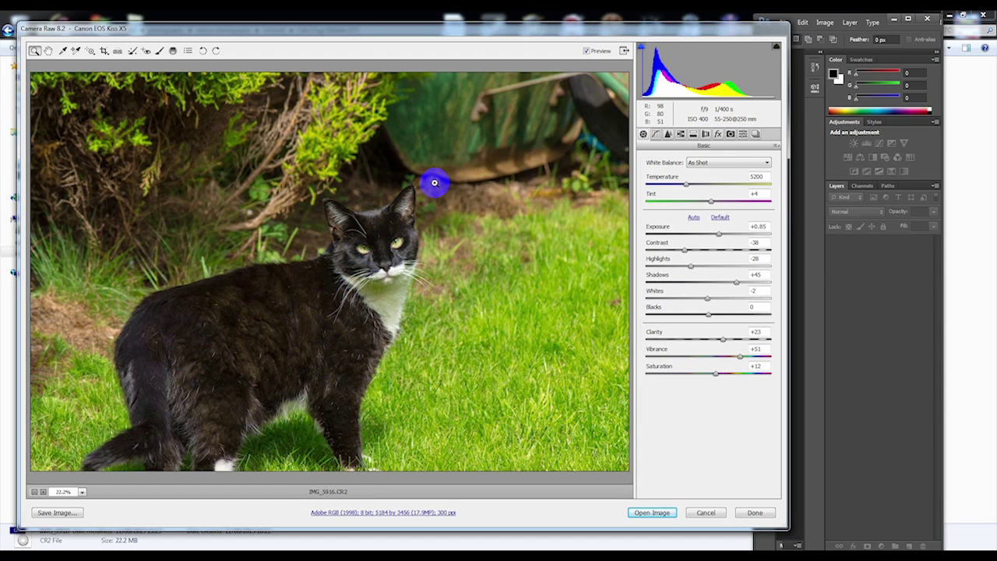
{"action": "left_click", "coordinate": [708, 512]}
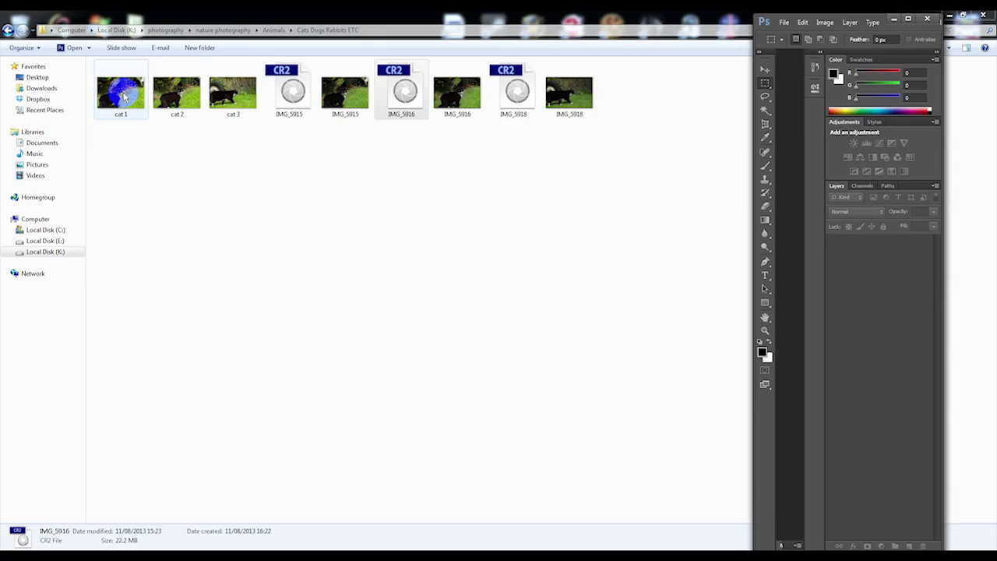
View the already edited photo cat 2 in Windows Photo Viewer and close it.
{"action": "left_click", "coordinate": [173, 95]}
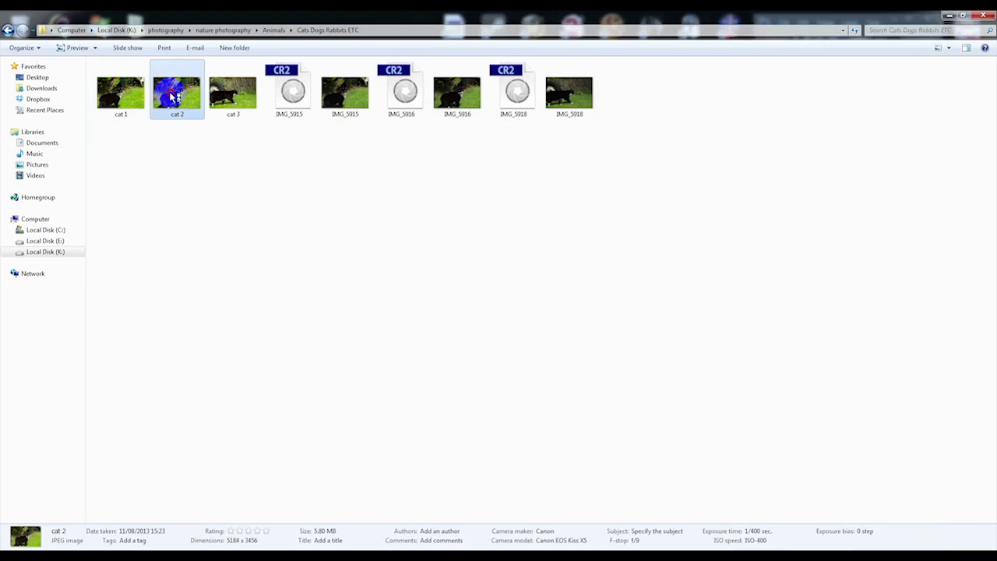
{"action": "double_click", "coordinate": [173, 95]}
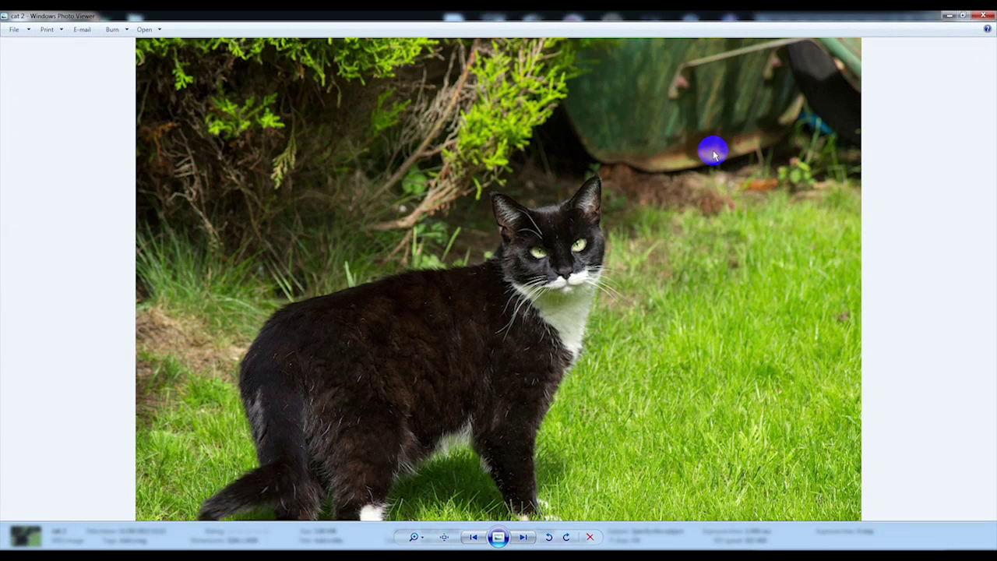
{"action": "left_click", "coordinate": [983, 15]}
Select the IMG_5916 JPEG together with cat 2 and preview both in Windows Photo Viewer.
{"action": "left_click", "coordinate": [457, 109]}
{"action": "left_click", "coordinate": [173, 98]}
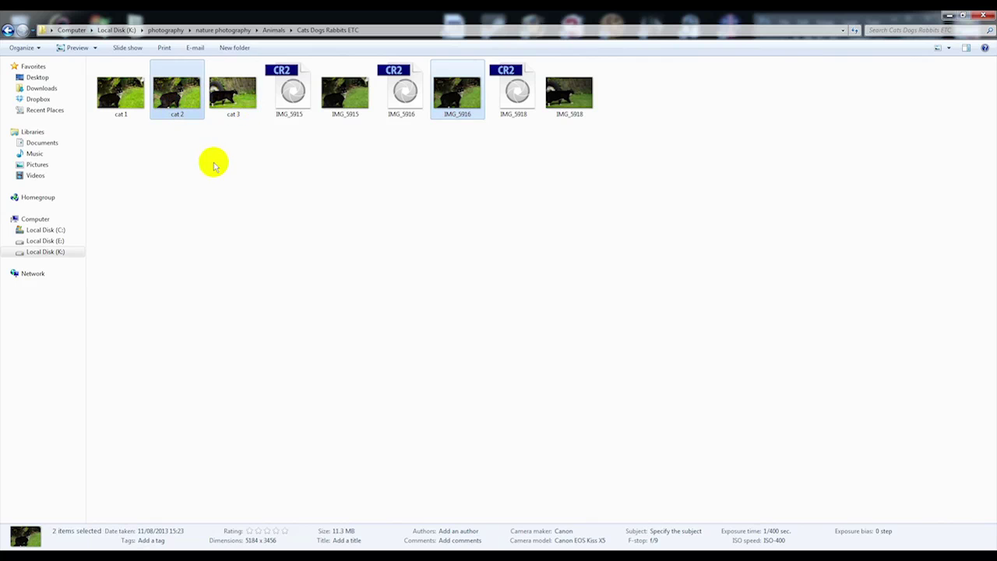
{"action": "right_click", "coordinate": [170, 94]}
{"action": "left_click", "coordinate": [190, 109]}
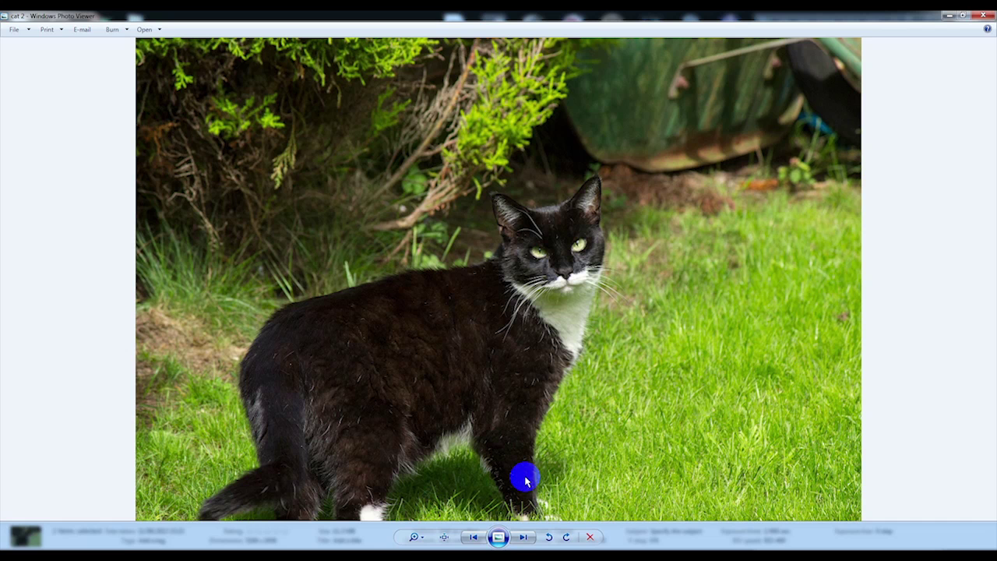
Alternate repeatedly between cat 2 and IMG_5916 to compare the edited and original photos, and close the viewer.
{"action": "left_click", "coordinate": [524, 538]}
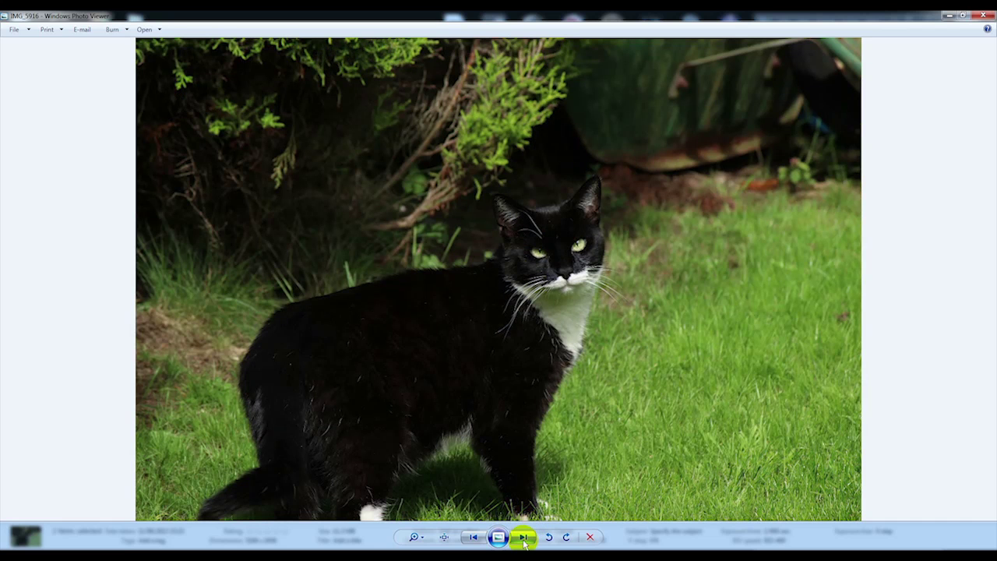
{"action": "left_click", "coordinate": [523, 537]}
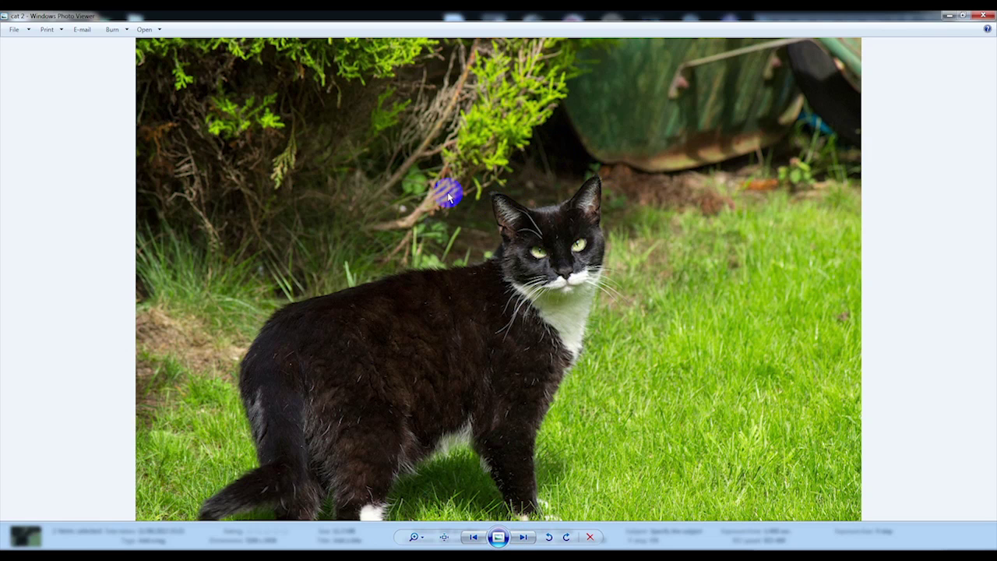
{"action": "left_click", "coordinate": [522, 537]}
{"action": "left_click", "coordinate": [521, 537]}
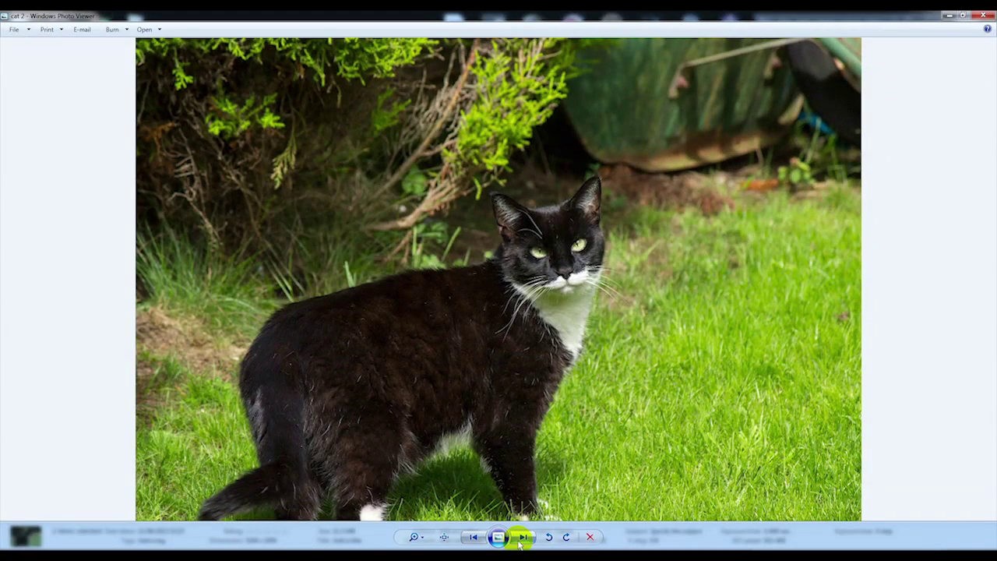
{"action": "left_click", "coordinate": [522, 537]}
{"action": "left_click", "coordinate": [522, 536]}
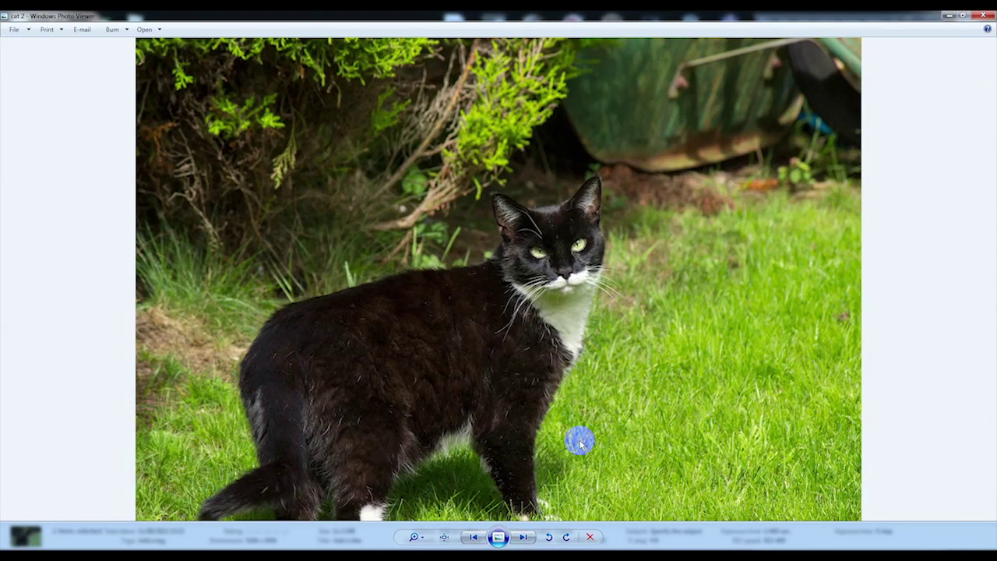
{"action": "left_click", "coordinate": [522, 536]}
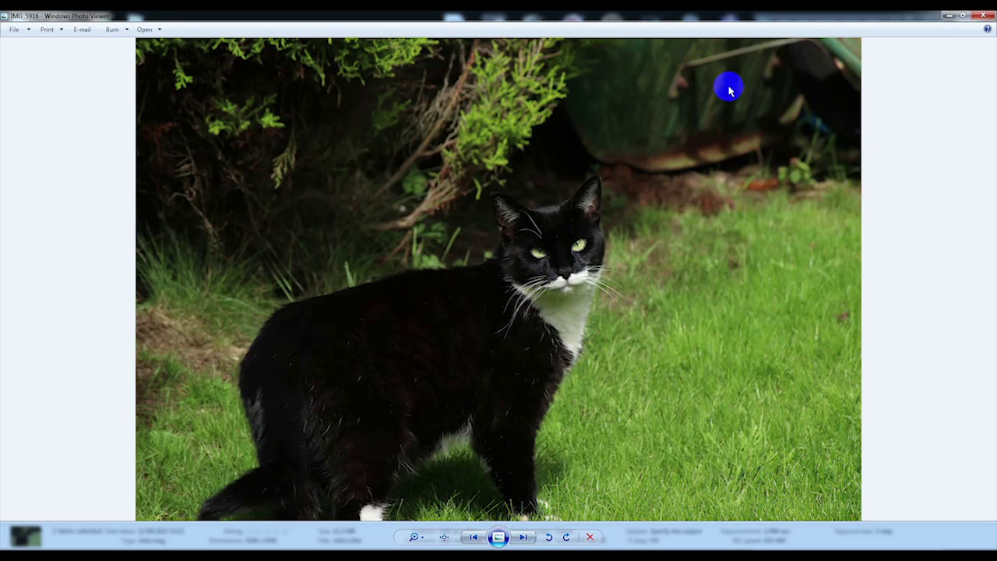
{"action": "left_click", "coordinate": [535, 538]}
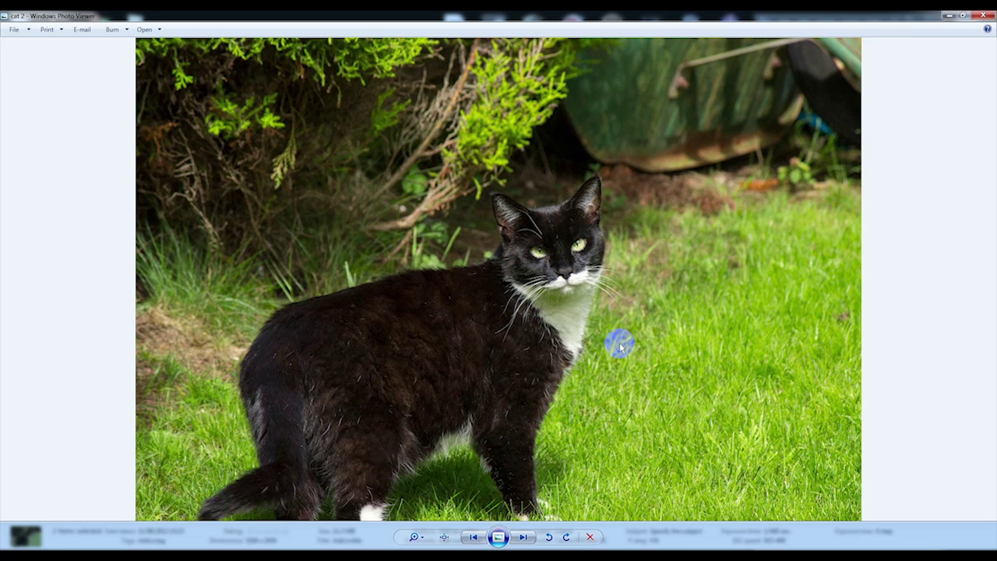
{"action": "left_click", "coordinate": [983, 15]}
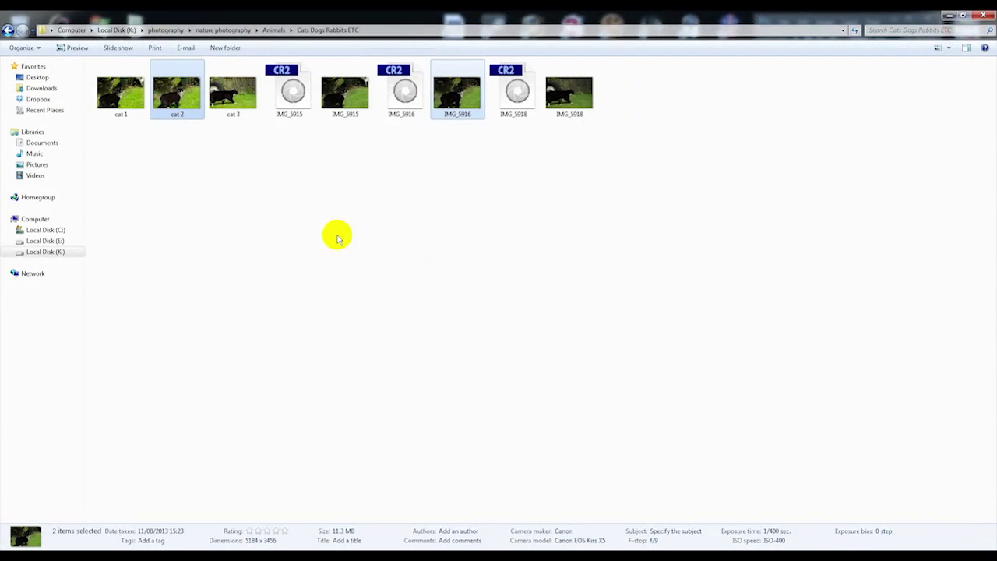
Go to the plants folder in nature photography and preview Flowers 1 together with the IMG_5884 JPEG in Windows Photo Viewer.
{"action": "left_click", "coordinate": [8, 29]}
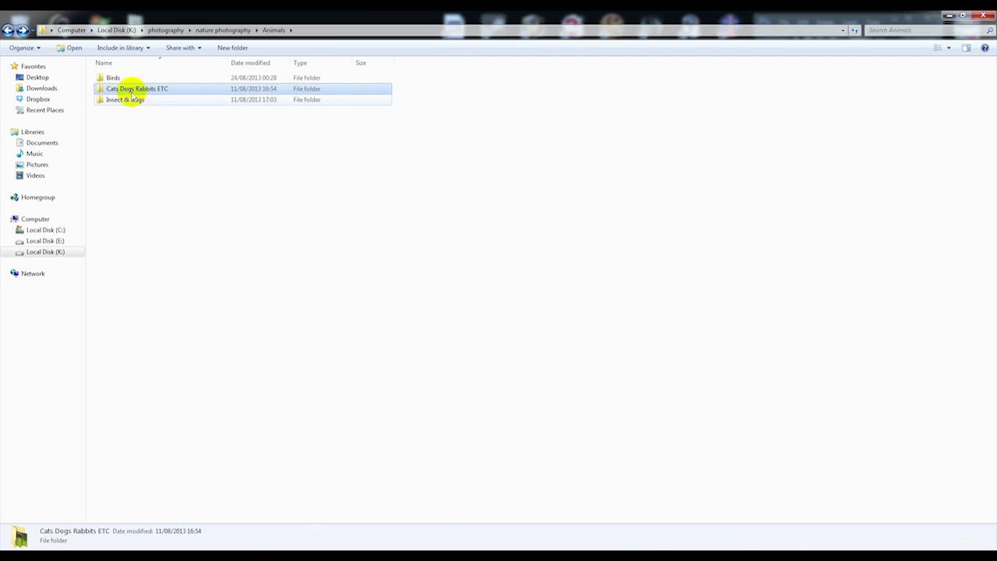
{"action": "left_click", "coordinate": [8, 29]}
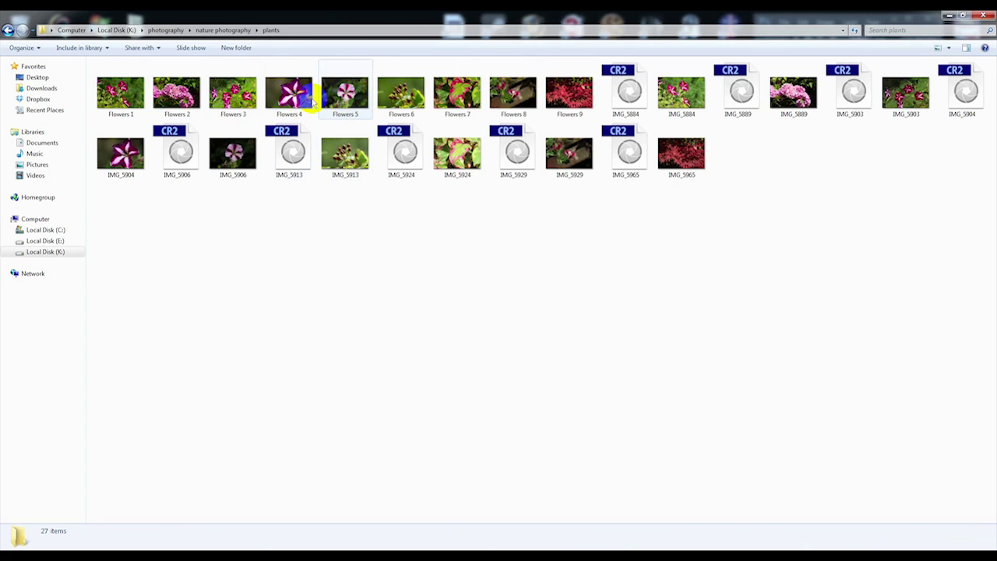
{"action": "left_click", "coordinate": [120, 92]}
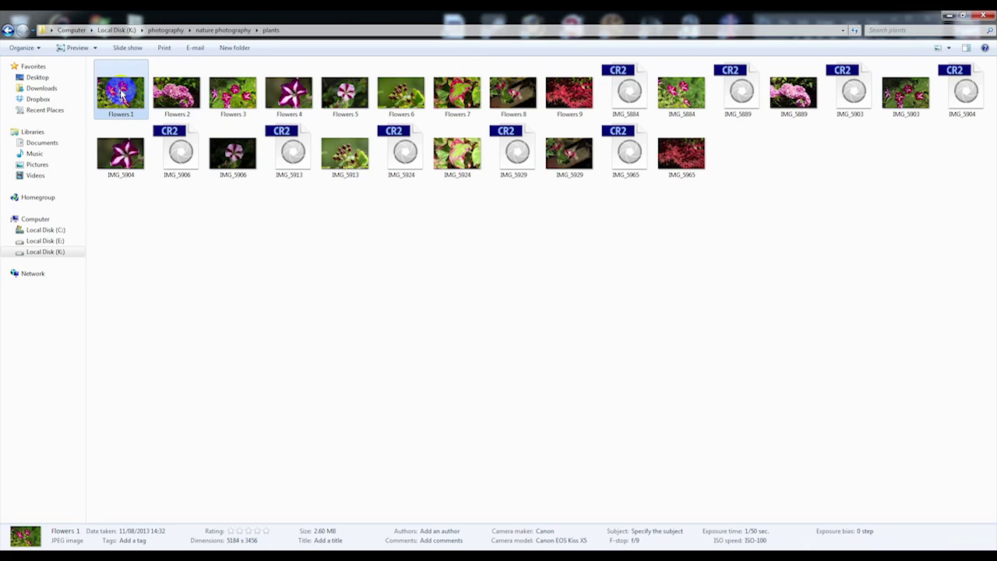
{"action": "left_click", "coordinate": [680, 95], "text": "ctrl"}
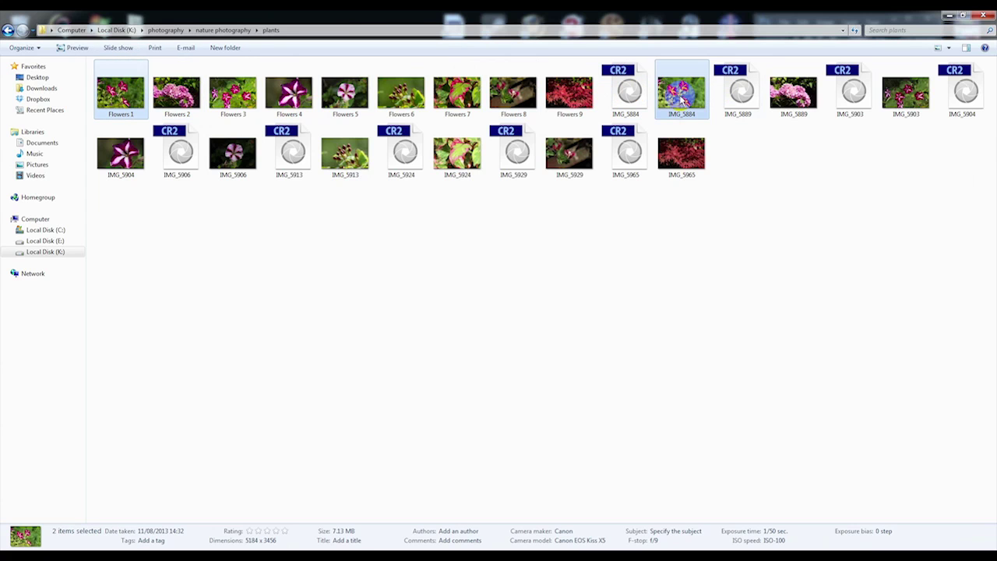
{"action": "right_click", "coordinate": [681, 95]}
{"action": "left_click", "coordinate": [703, 100]}
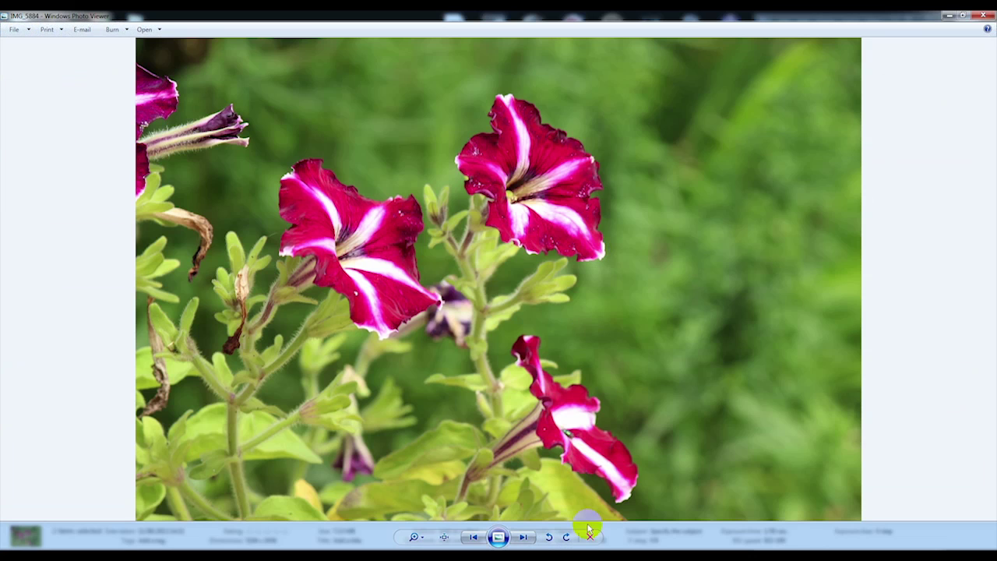
Alternate between IMG_5884 and Flowers 1 to compare the original and edited flower photos, then close the viewer and clear the selection.
{"action": "left_click", "coordinate": [522, 538]}
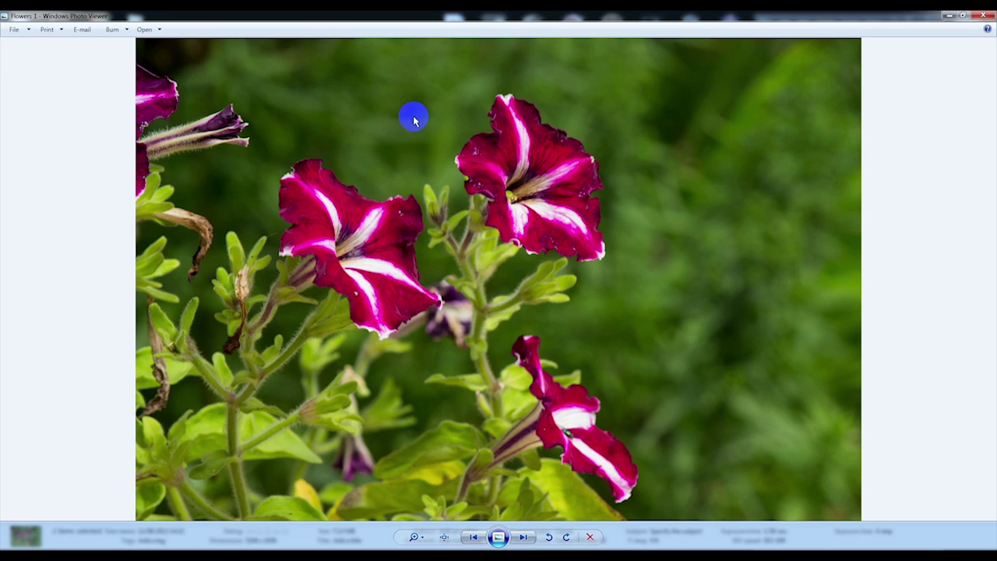
{"action": "left_click", "coordinate": [518, 538]}
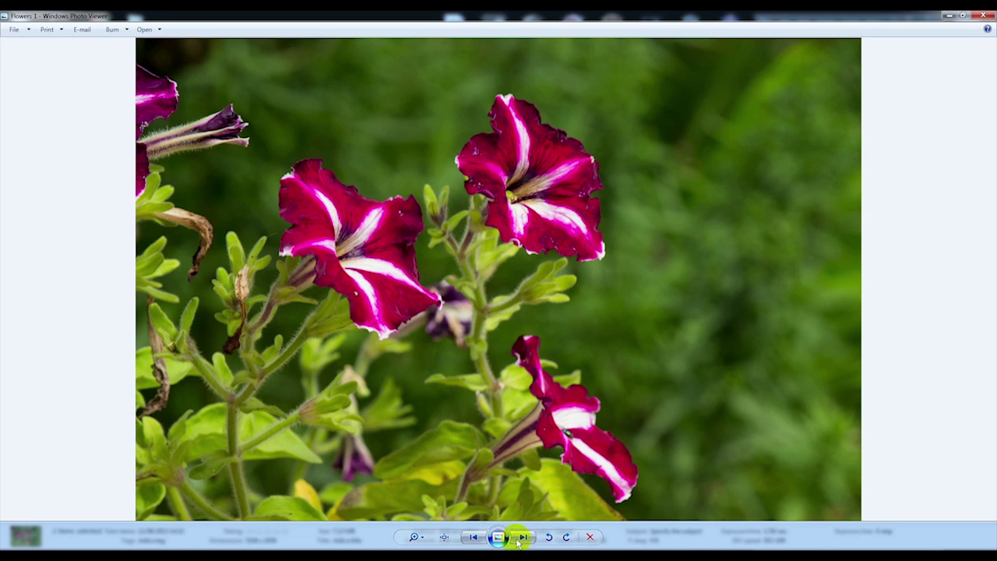
{"action": "left_click", "coordinate": [532, 543]}
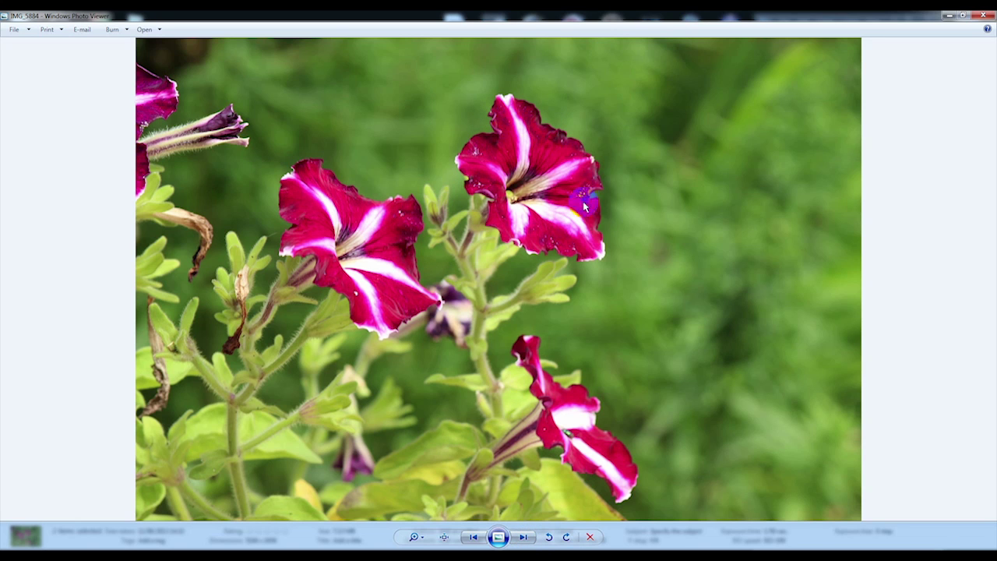
{"action": "left_click", "coordinate": [522, 536]}
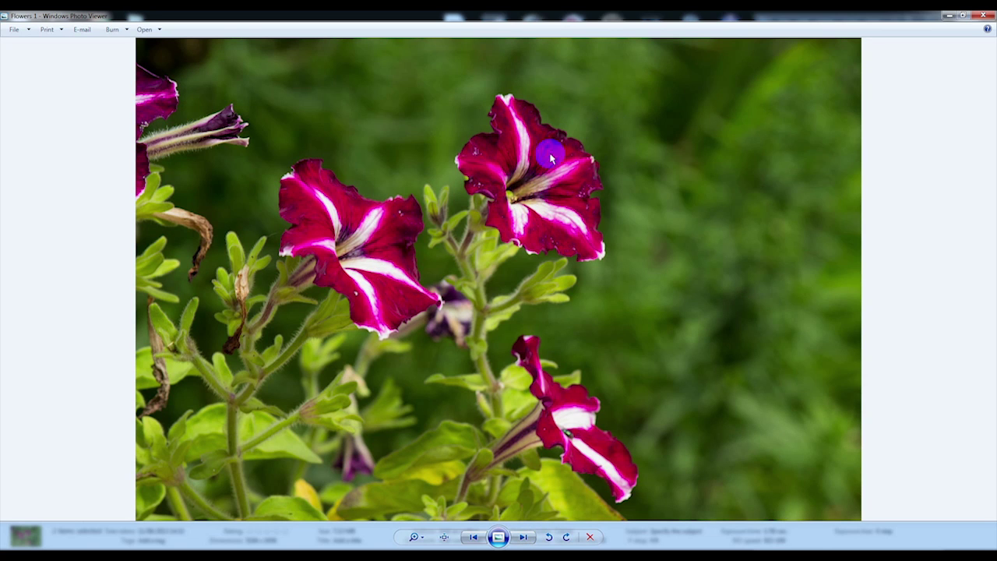
{"action": "left_click", "coordinate": [983, 23]}
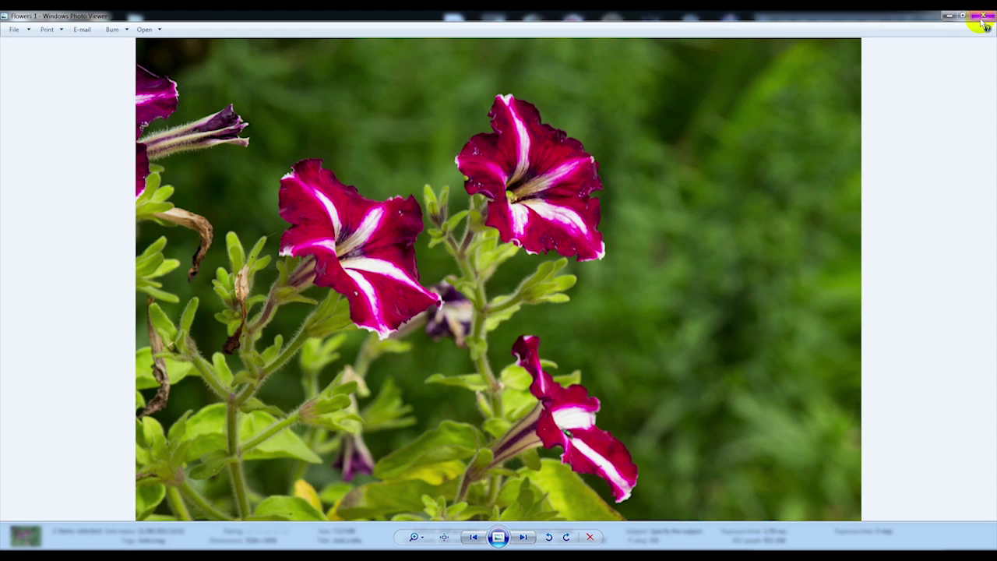
{"action": "left_click", "coordinate": [586, 335]}
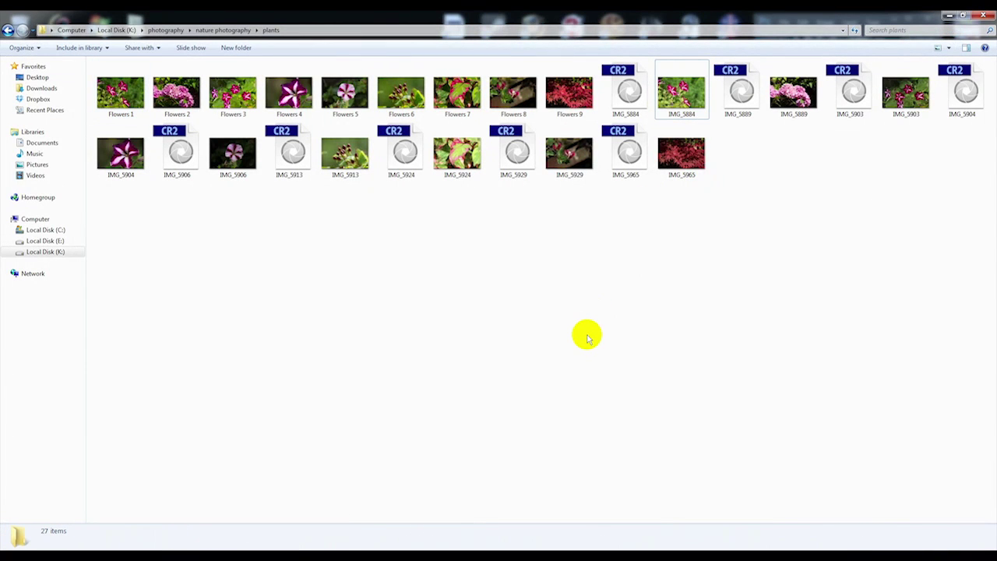